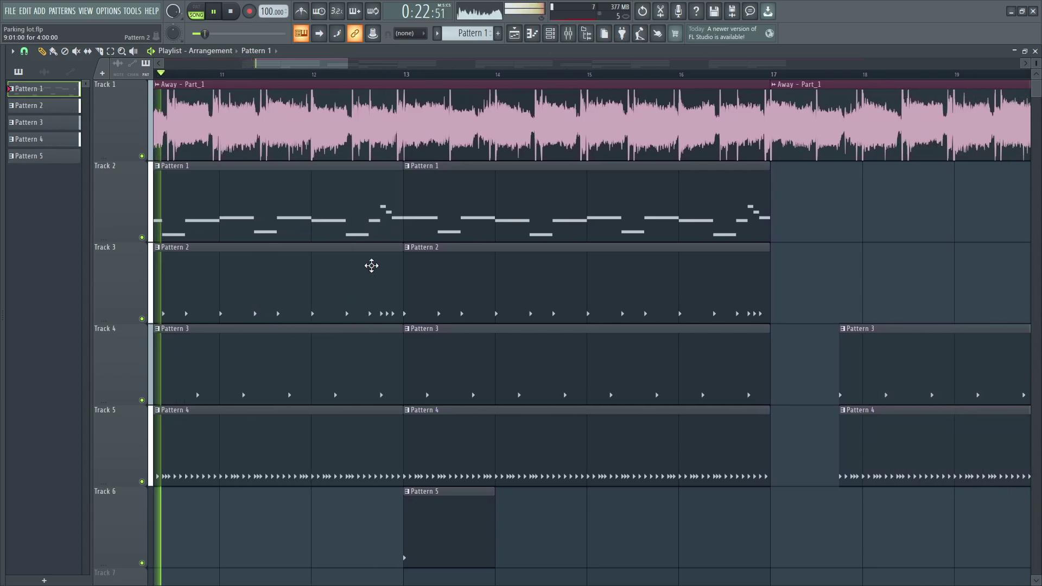
Examine Pattern 1's 808 notes and Pattern 4's hi-hat notes in the piano roll during song playback
double_click(414, 231)
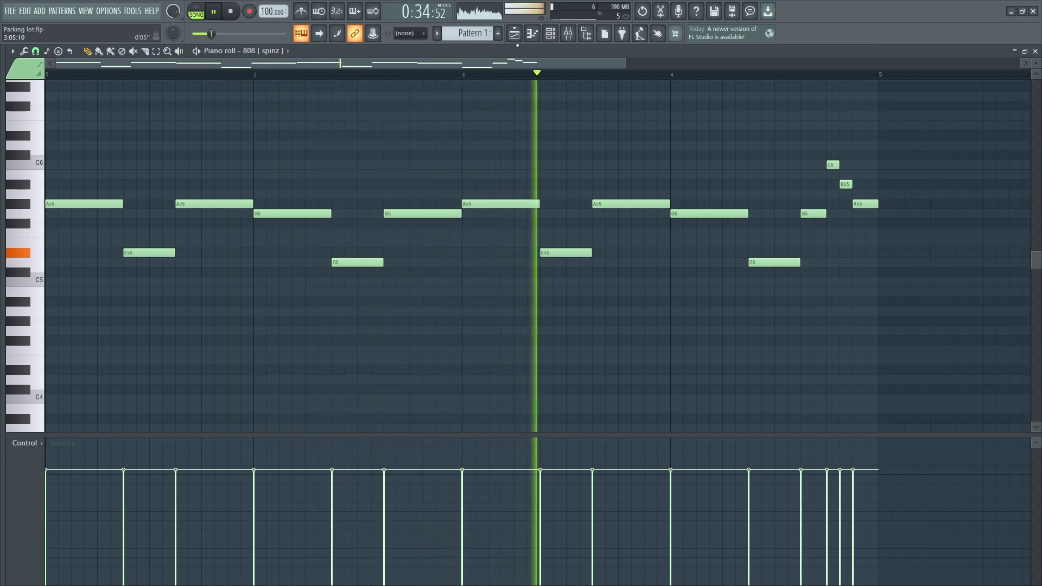
key(F5)
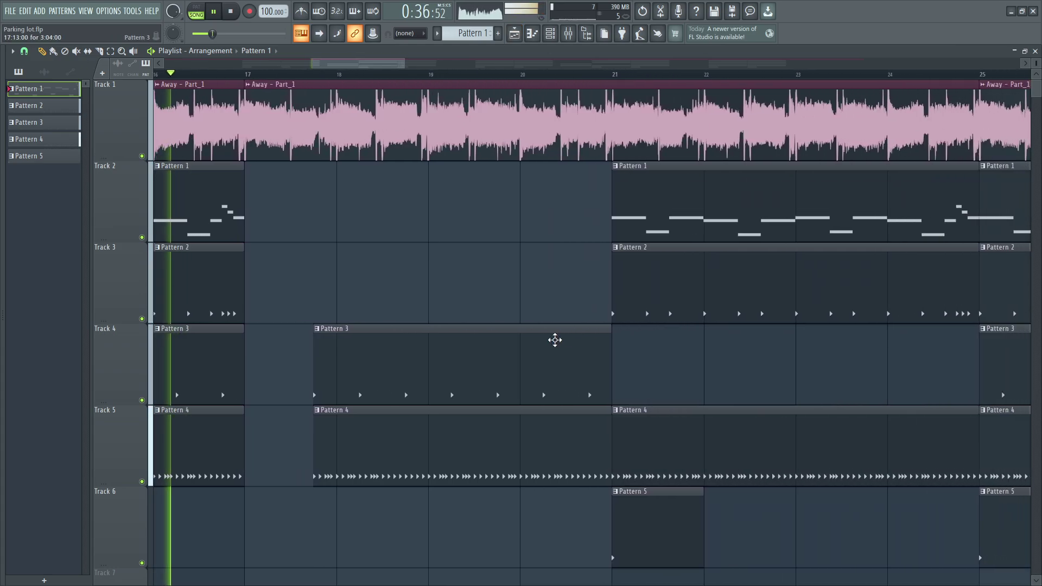
click(386, 454)
key(F7)
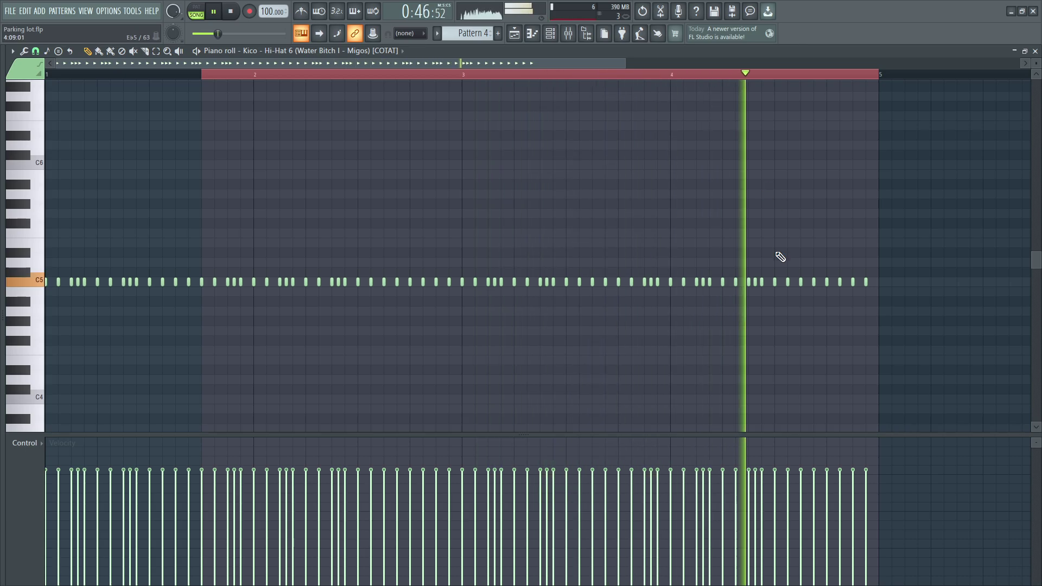
key(F7)
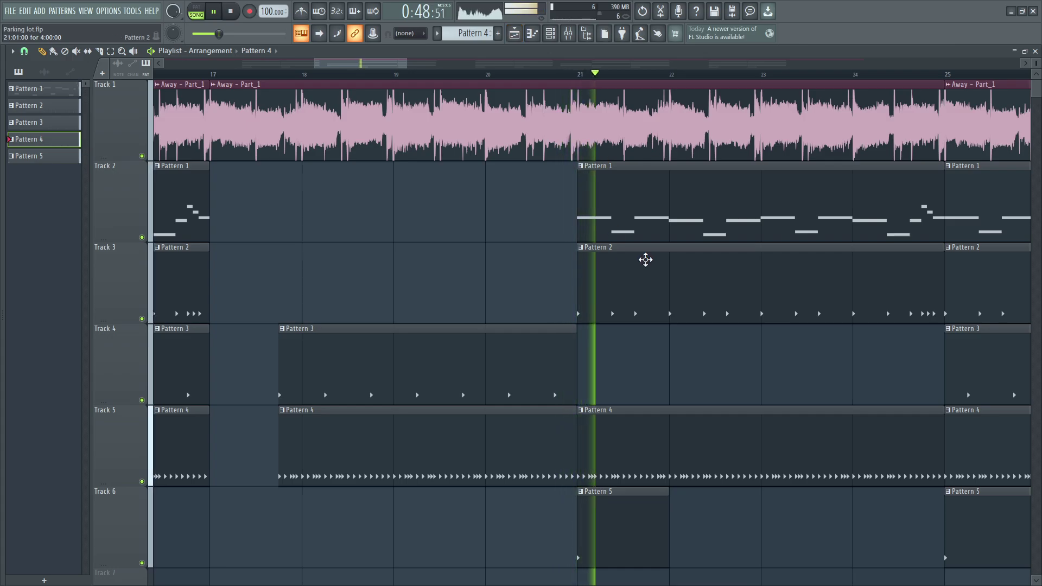
Examine Pattern 2's kick notes and Pattern 3's clap notes in the piano roll, returning to the playlist after each
double_click(667, 302)
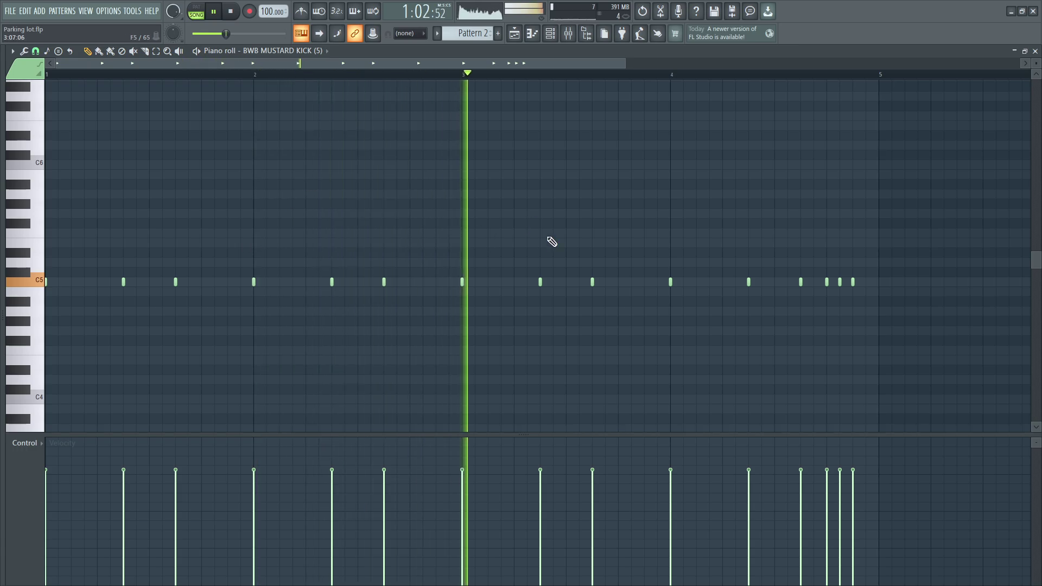
click(515, 36)
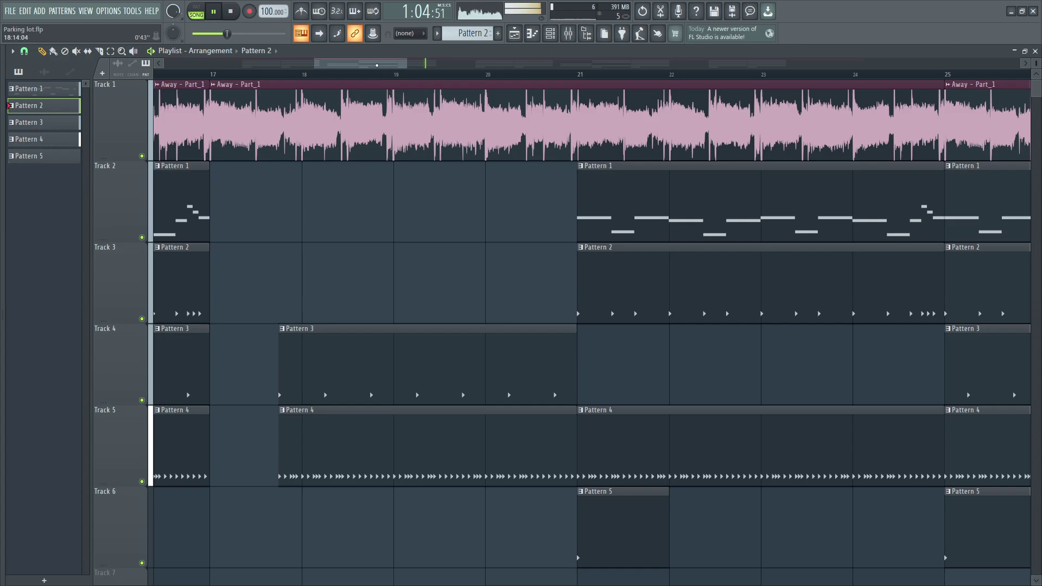
drag(407, 64, 614, 185)
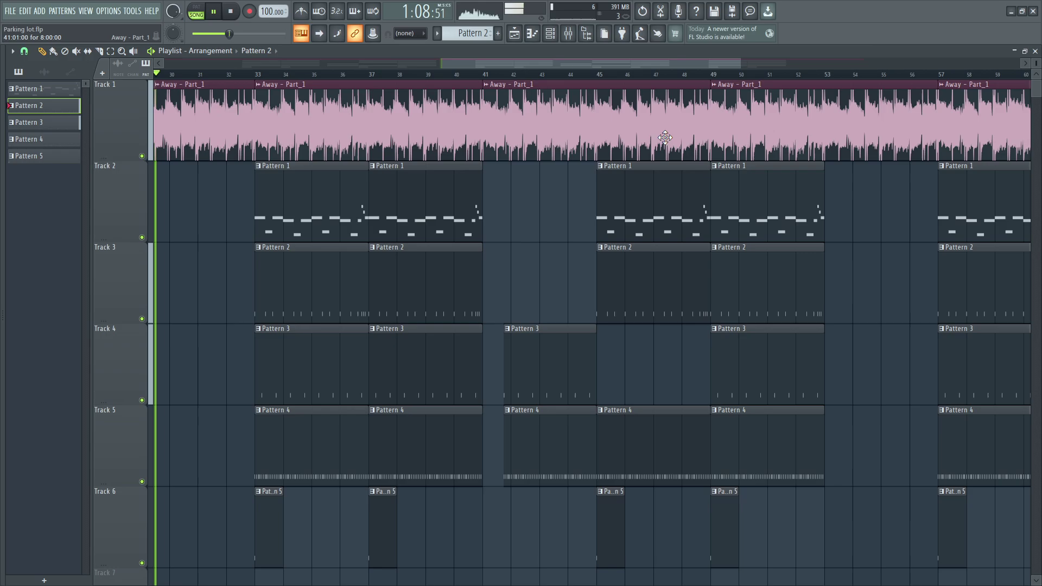
drag(748, 64, 583, 70)
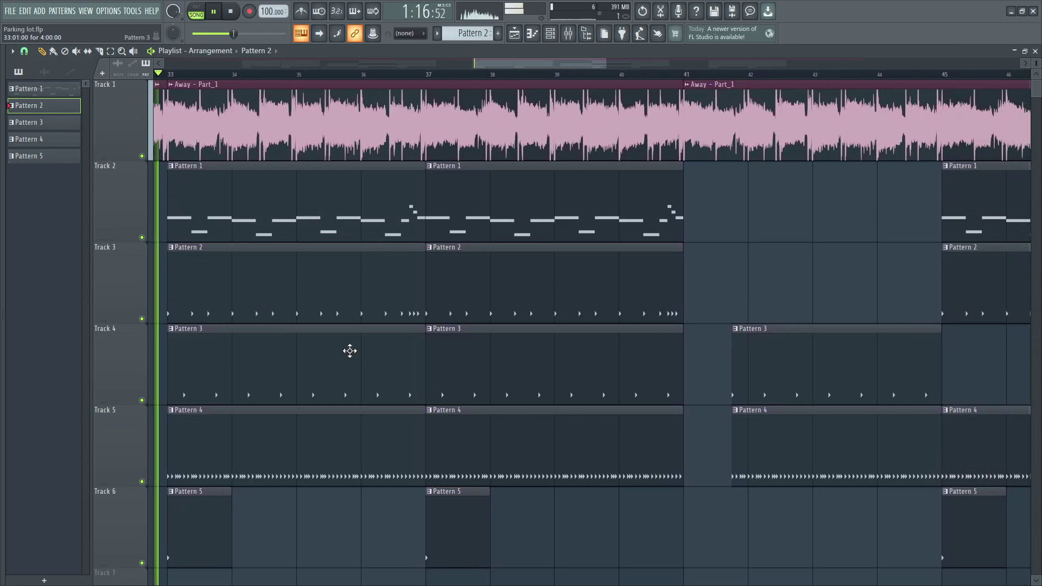
double_click(321, 365)
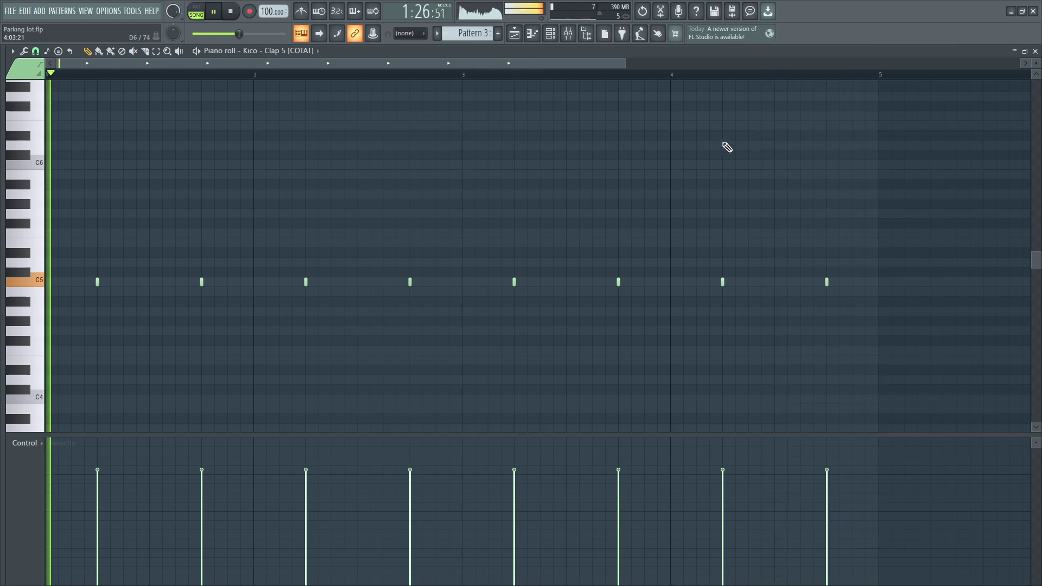
click(521, 39)
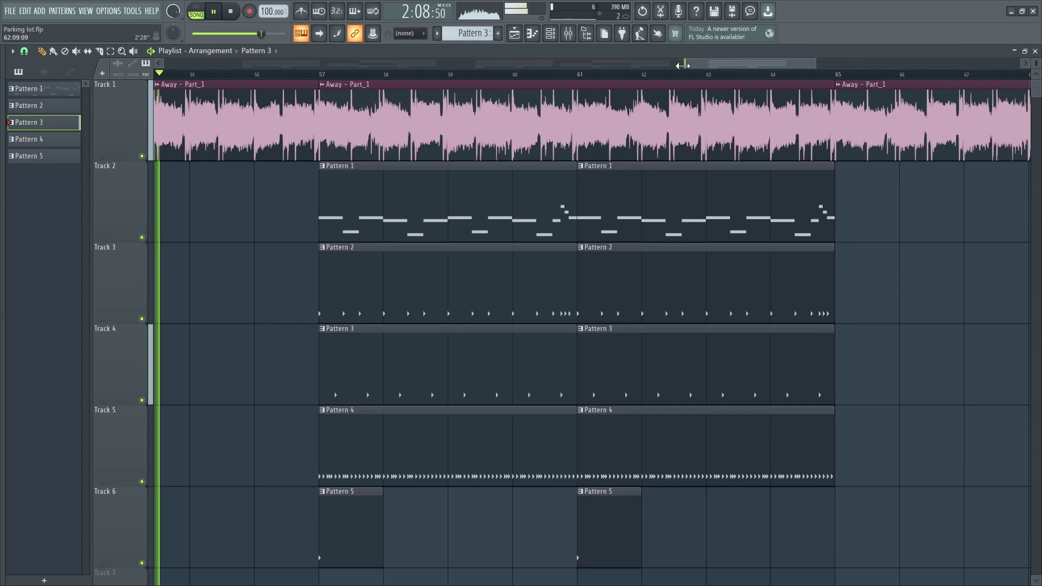
Look over the whole playlist arrangement and Pattern 5's open hat notes, and stop the song playback
drag(682, 63, 124, 92)
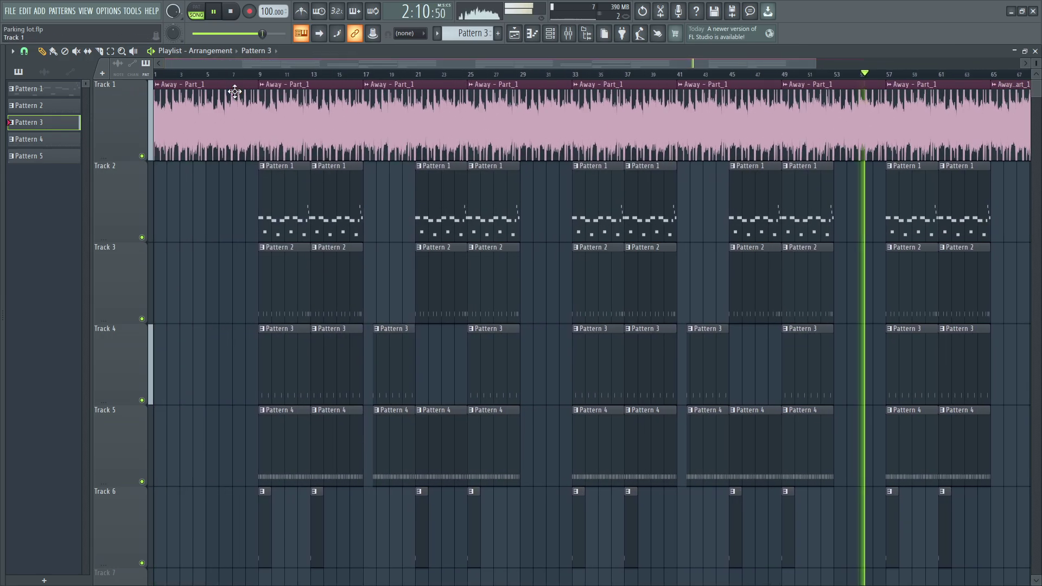
drag(812, 61, 875, 71)
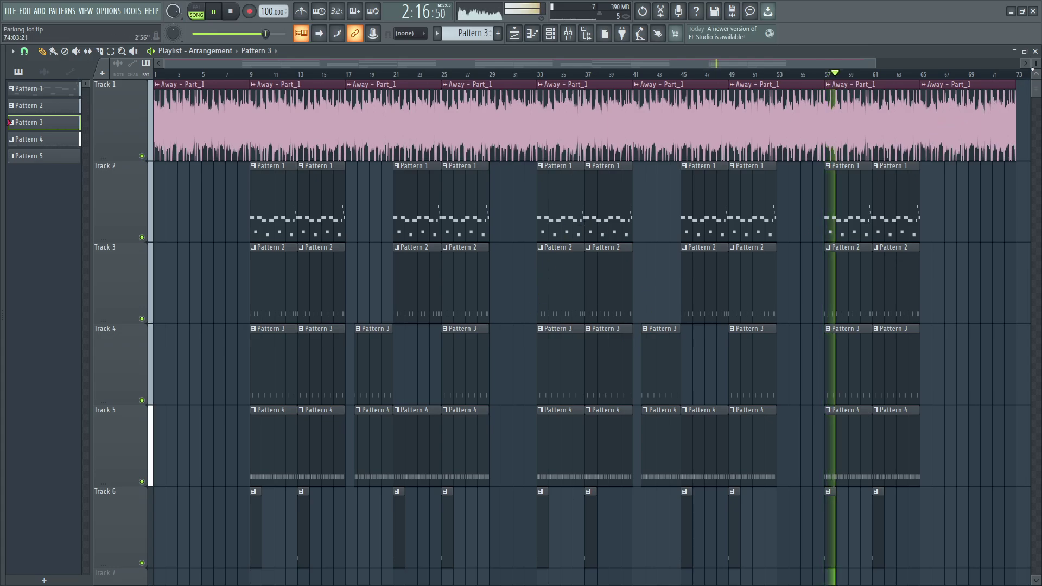
drag(1036, 64, 1036, 67)
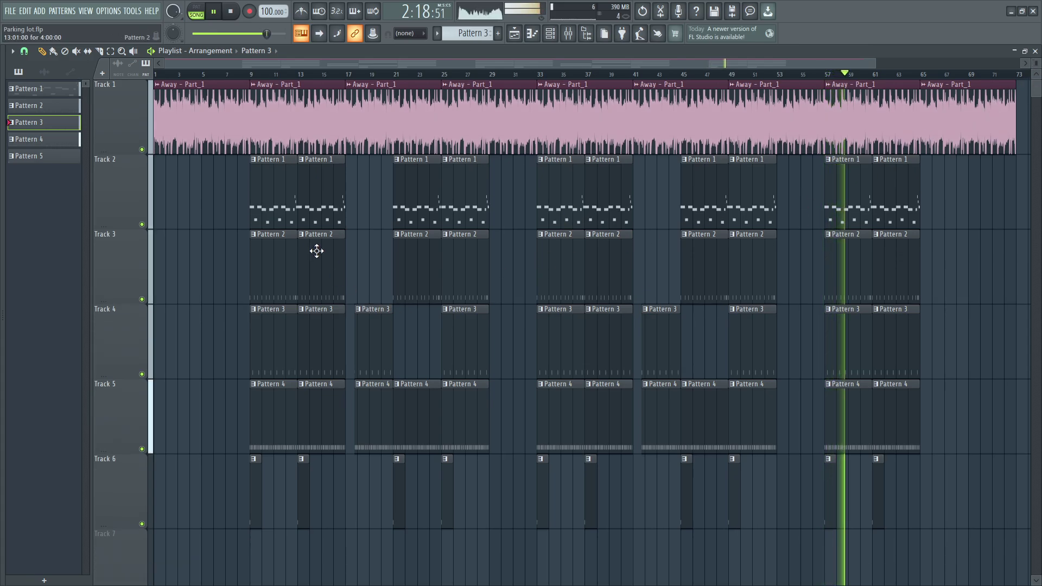
double_click(879, 511)
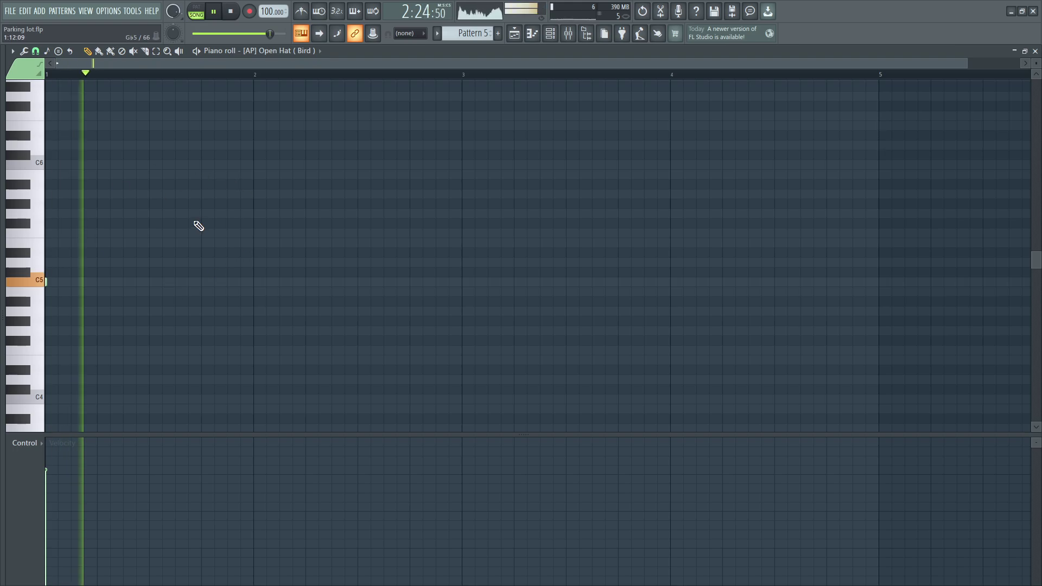
key(F5)
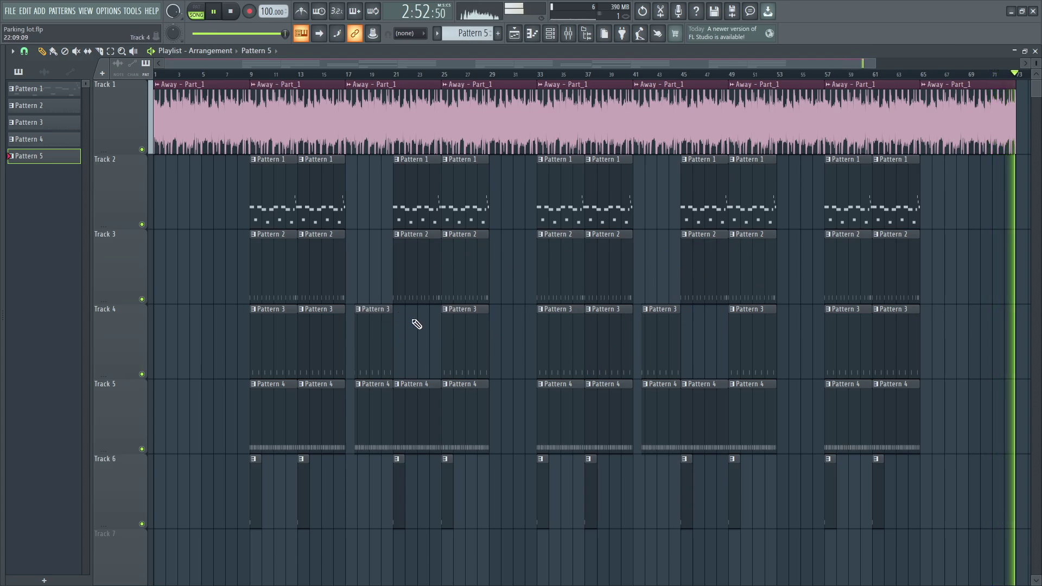
key(space)
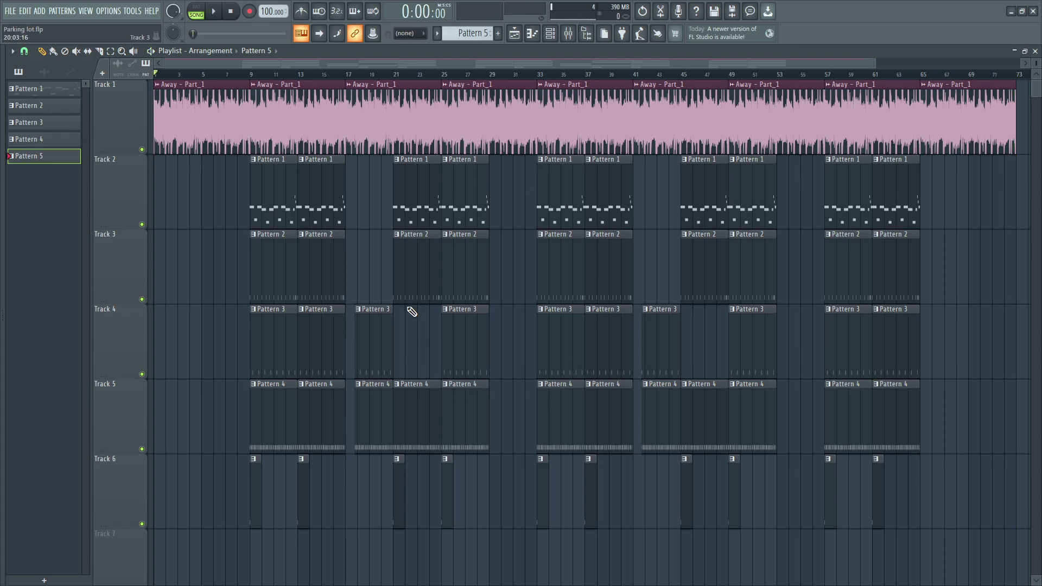
Inspect the 808 [ spinz ] channel's sampler settings and play Pattern 1 on its own in the piano roll
click(550, 36)
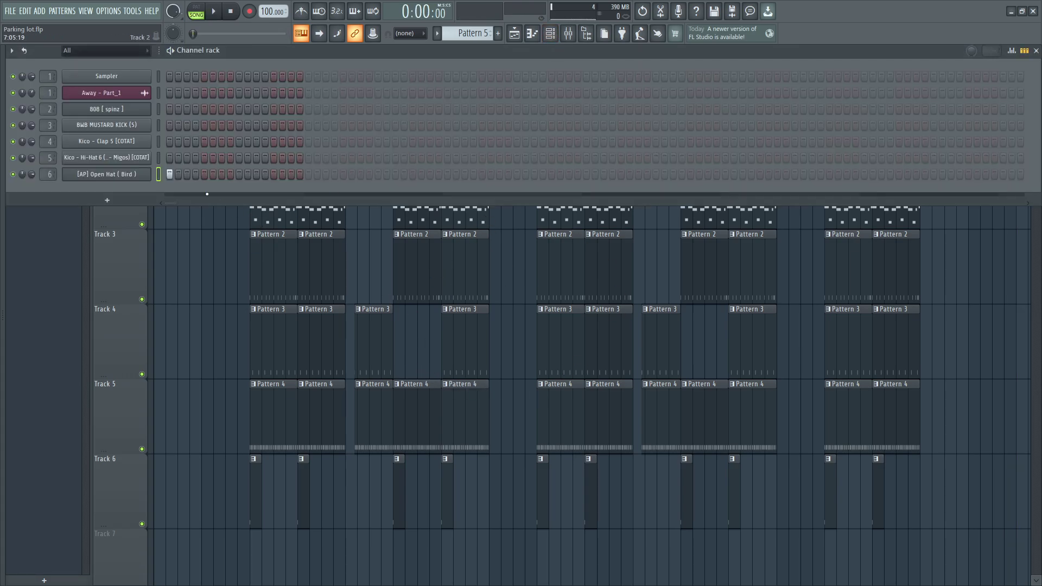
click(187, 281)
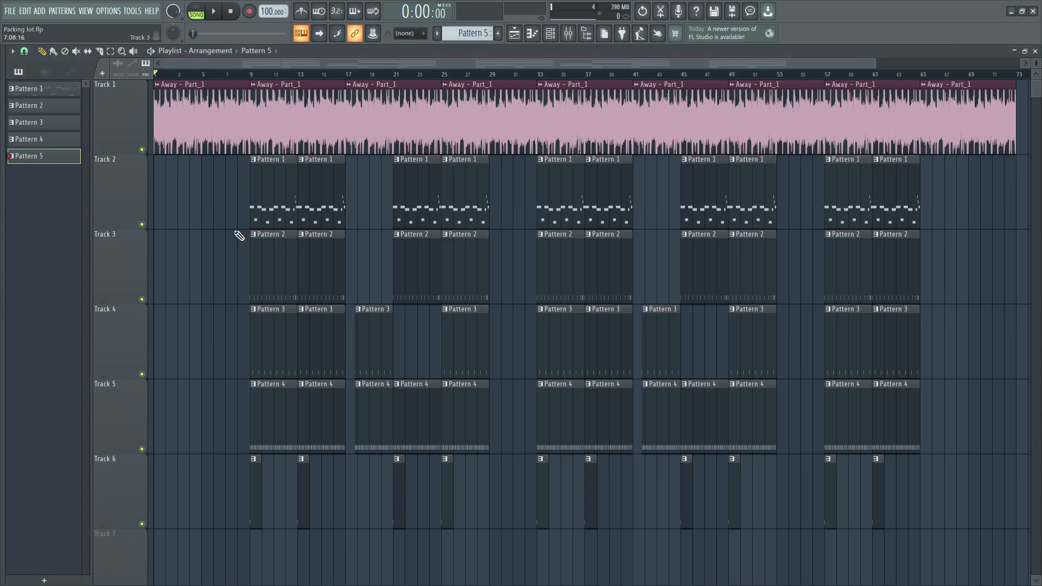
double_click(259, 212)
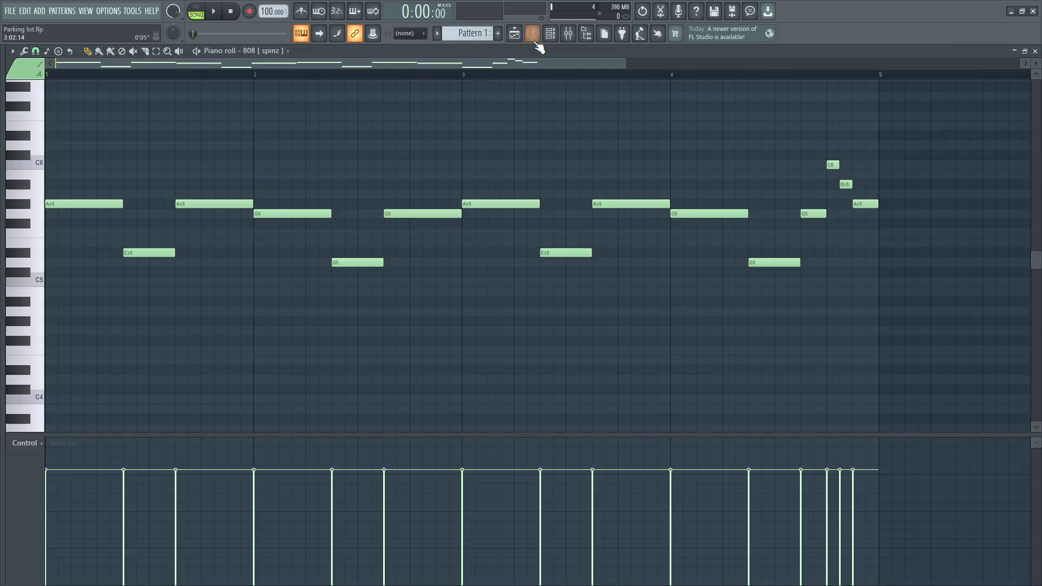
click(548, 39)
click(122, 114)
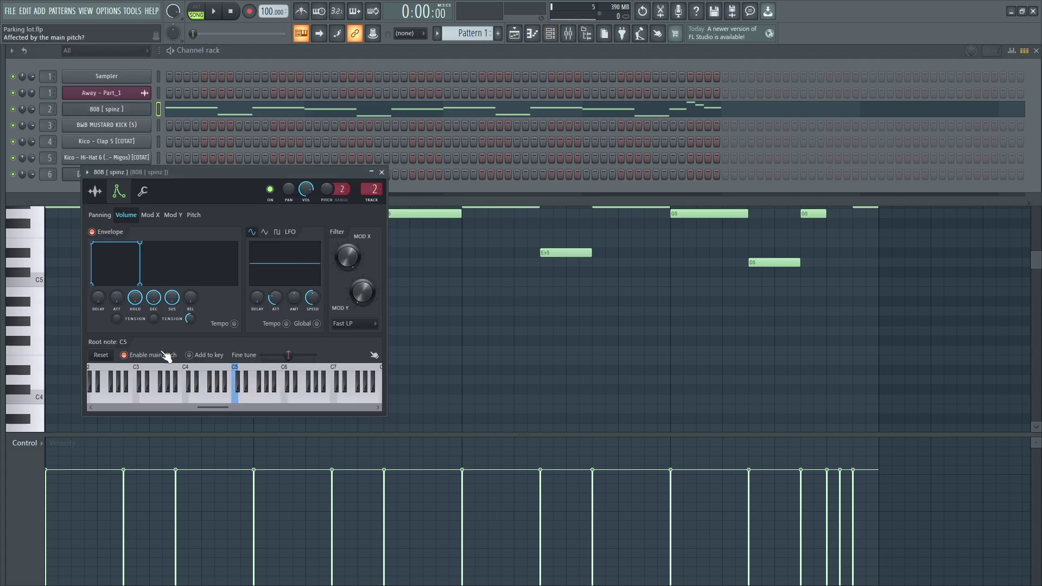
click(95, 194)
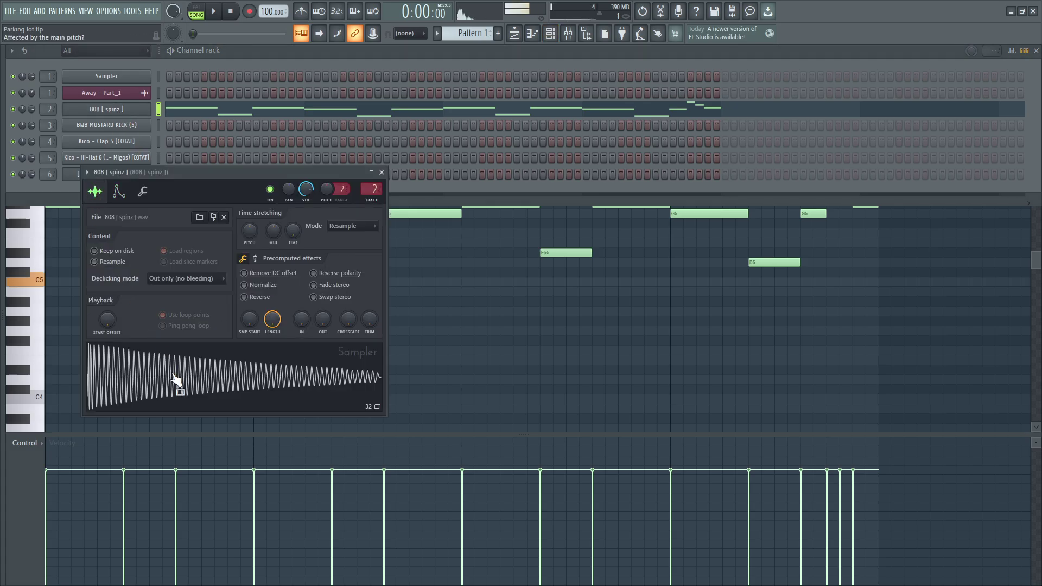
key(F7)
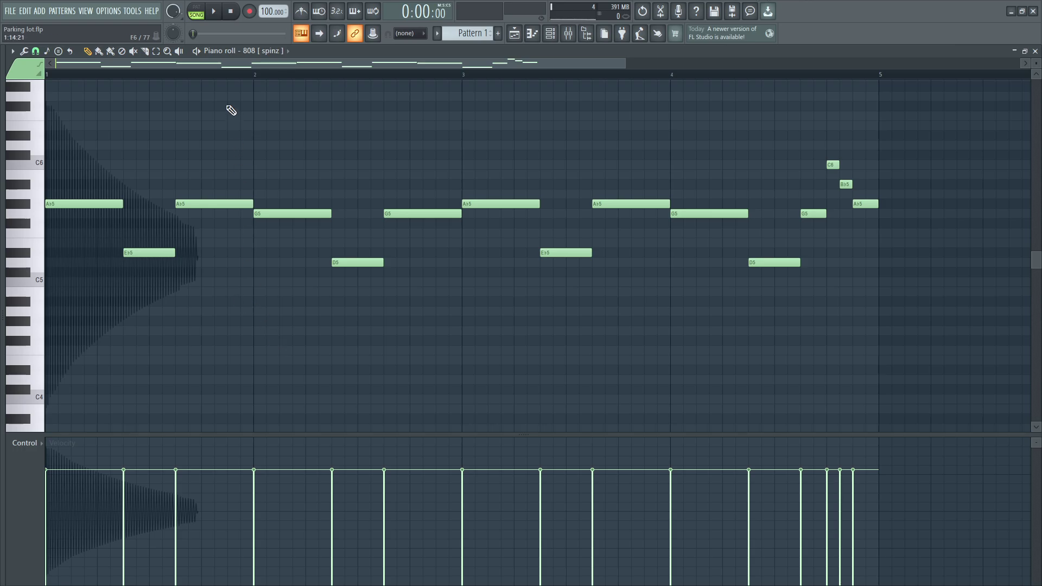
key(space)
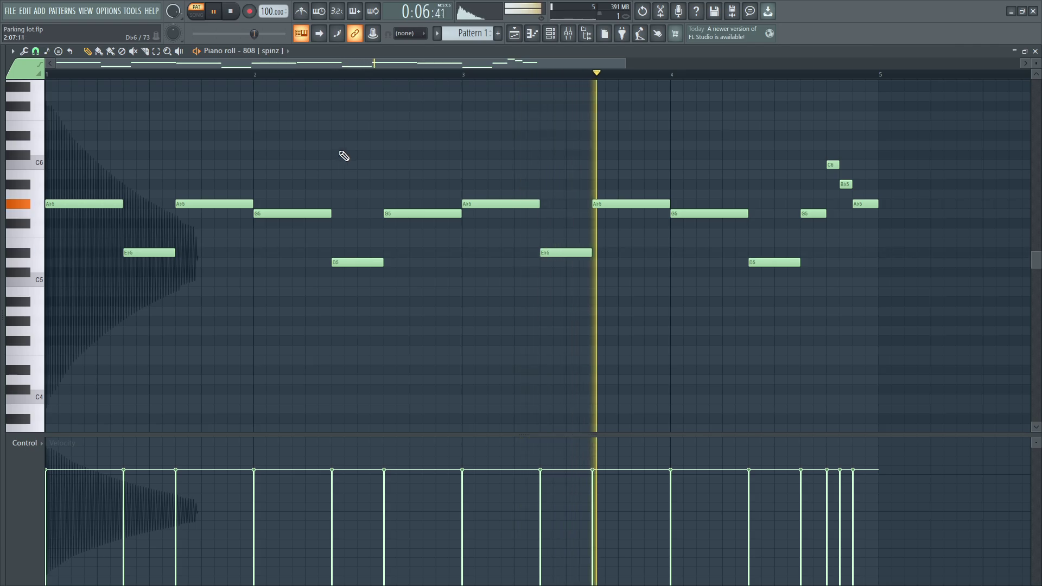
Inspect RBass Mono on the 808's mixer track, compare the sound with it bypassed and enabled, and stop playback
click(569, 34)
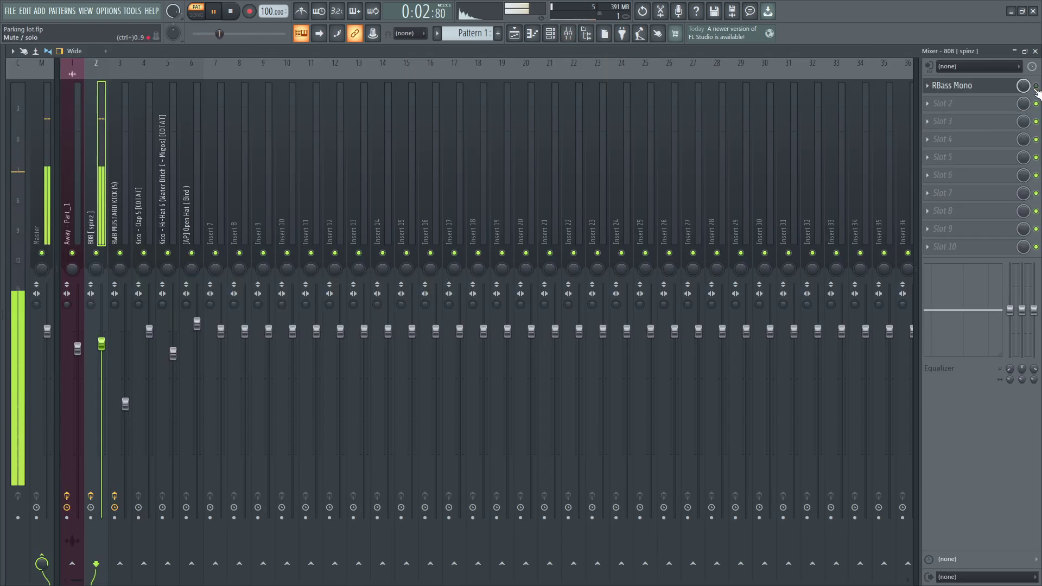
click(1000, 85)
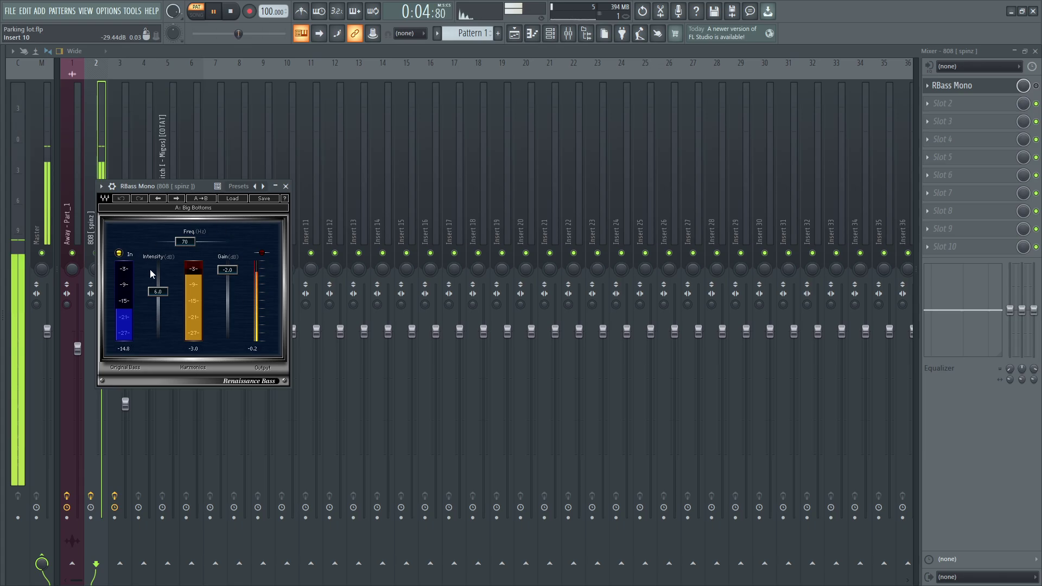
click(1036, 86)
click(550, 33)
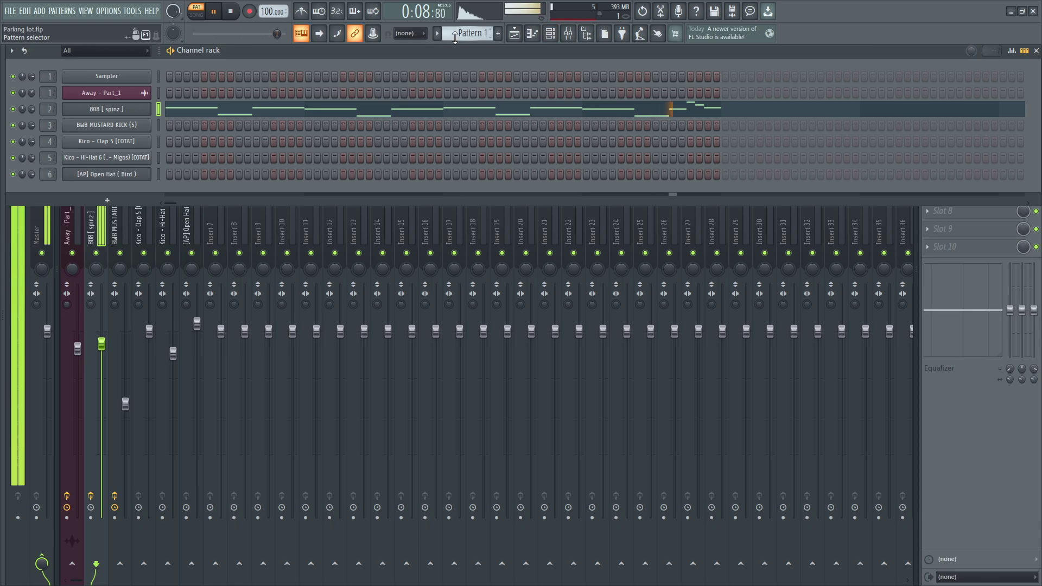
key(space)
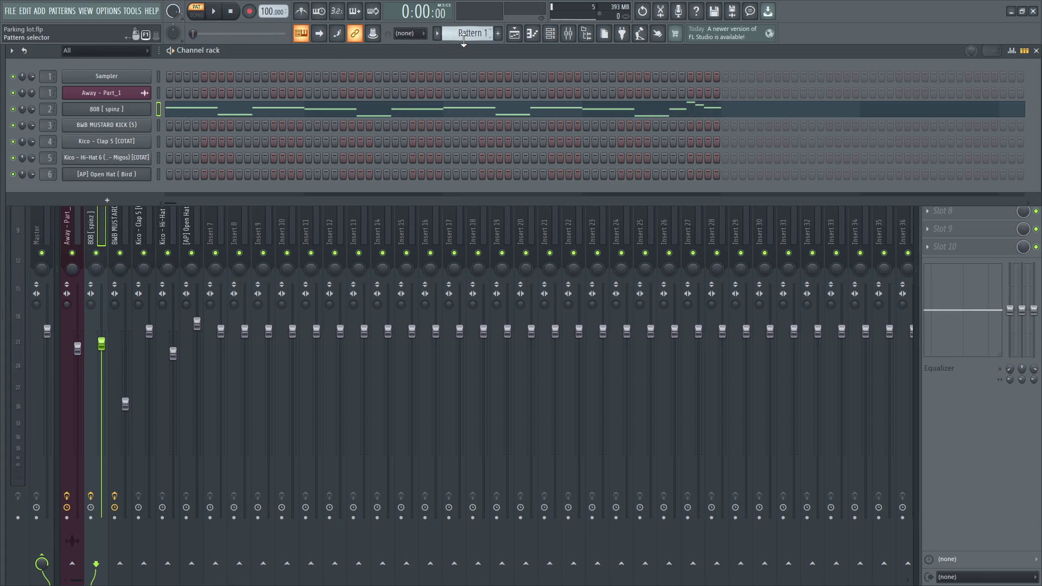
Switch to Pattern 2, audition the BWB MUSTARD KICK (5) sample in its sampler, and play the pattern
scroll(463, 36, down, 1)
click(107, 129)
click(186, 407)
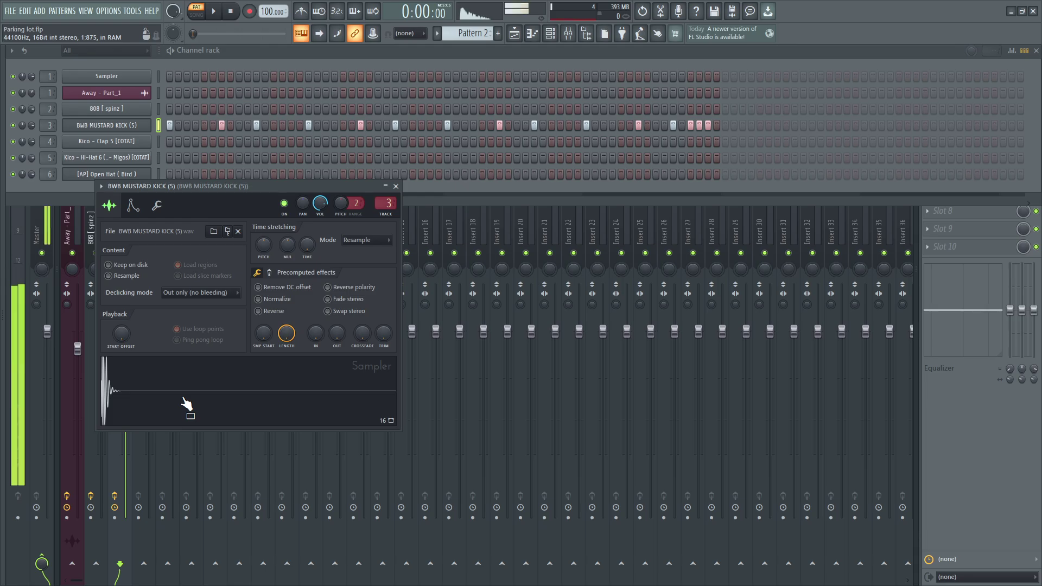
click(187, 405)
click(245, 64)
key(space)
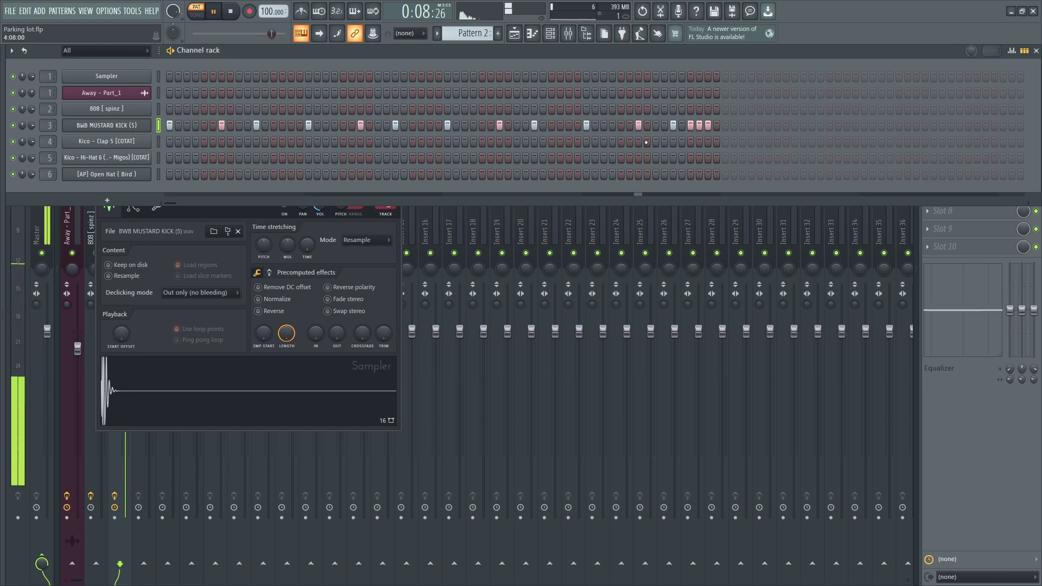
Inspect Fruity parametric EQ 2 and SSLChannel Stereo on the kick's mixer track, and stop playback
click(568, 33)
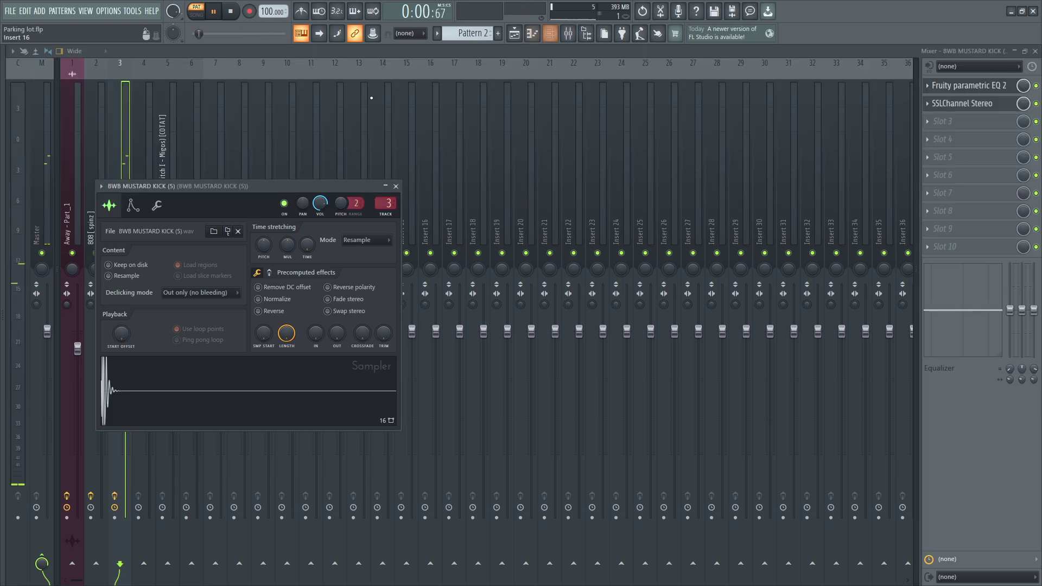
click(968, 87)
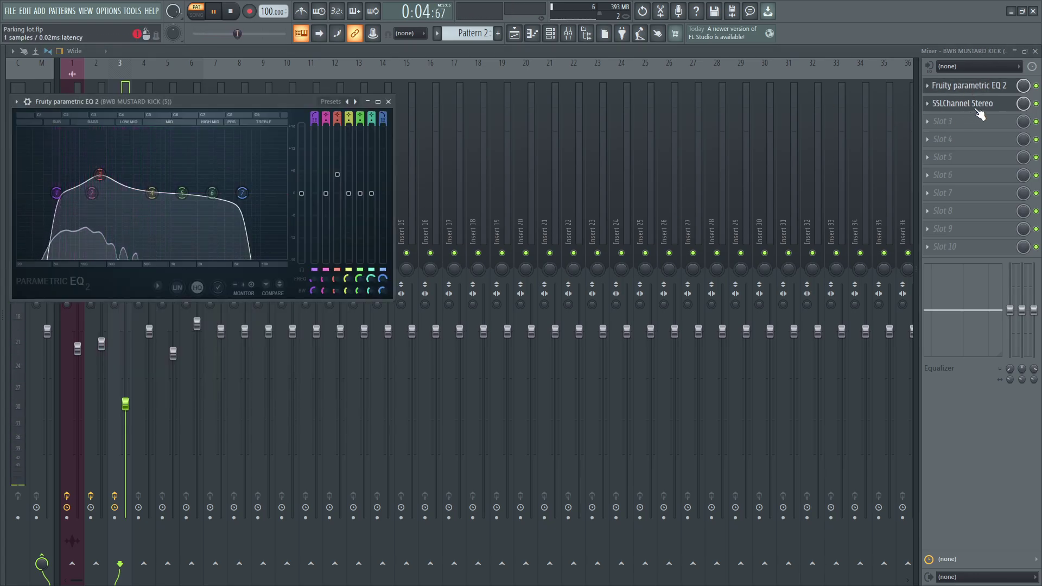
click(955, 104)
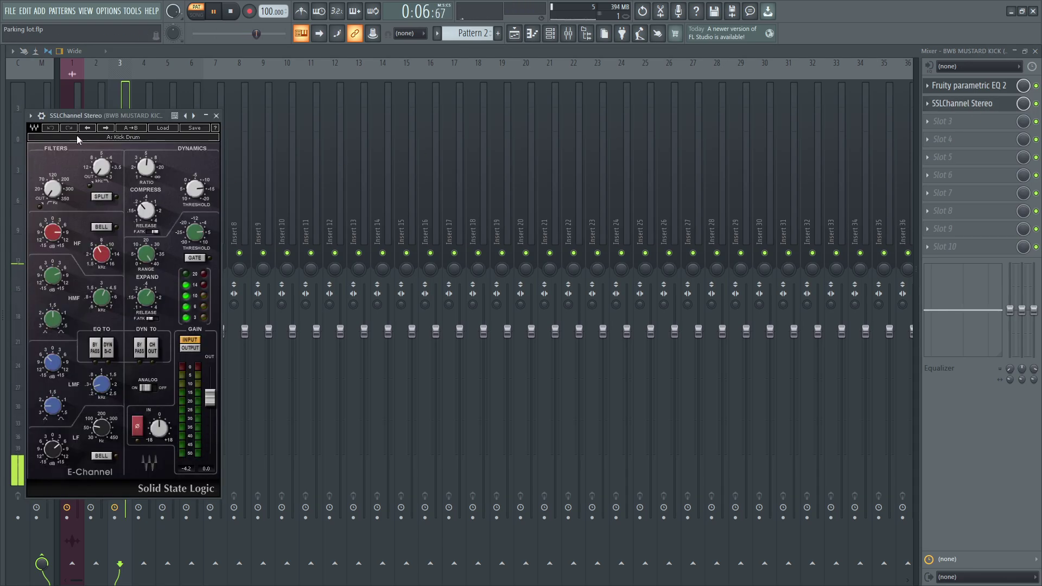
click(565, 34)
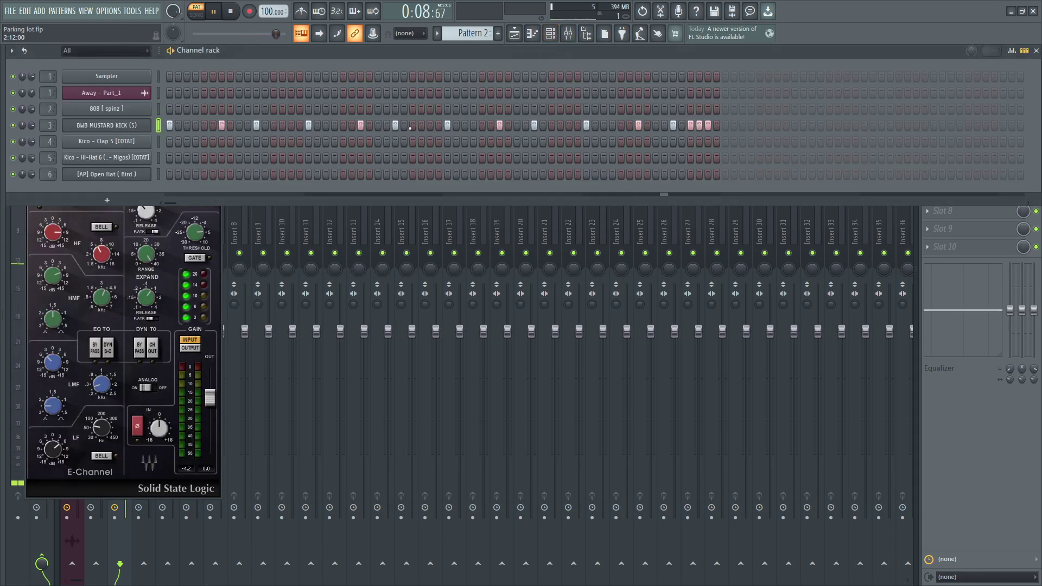
key(space)
Switch to Pattern 3 and audition the Kico - Clap 5 [COTAT] sample in its sampler
scroll(470, 34, down, 1)
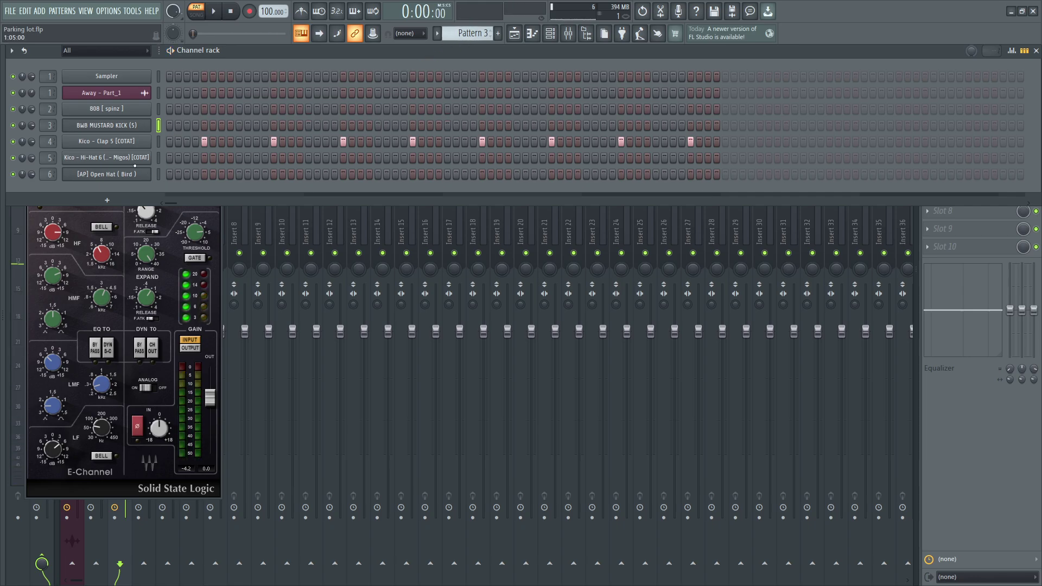
click(120, 143)
click(174, 415)
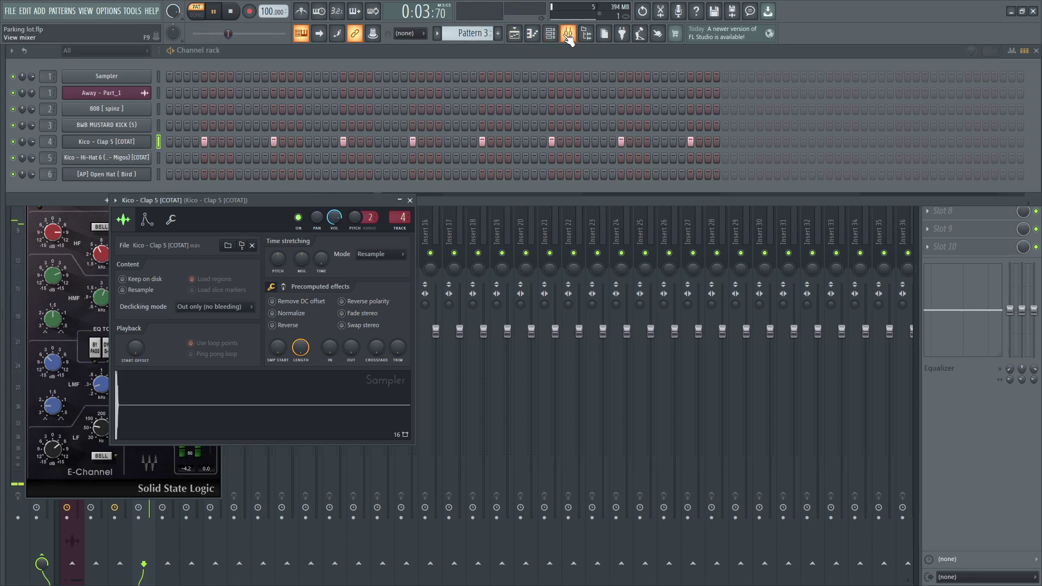
Check the clap's mixer track for effects, return to the channel rack, and stop playback
click(568, 35)
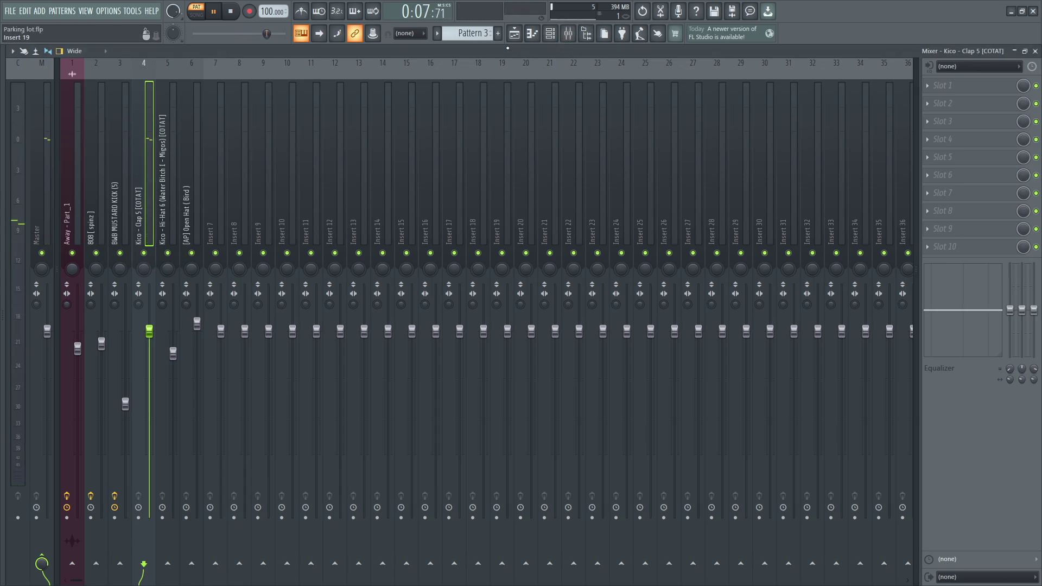
click(549, 34)
key(space)
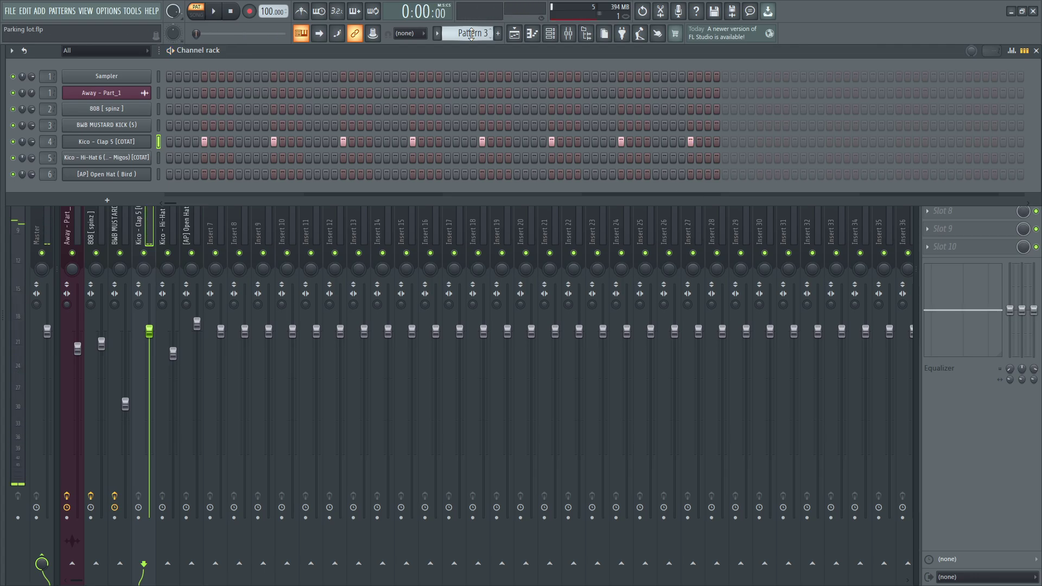
Switch to Pattern 4 and audition the Kico - Hi-Hat 6 sample in its sampler
scroll(471, 34, down, 1)
click(129, 159)
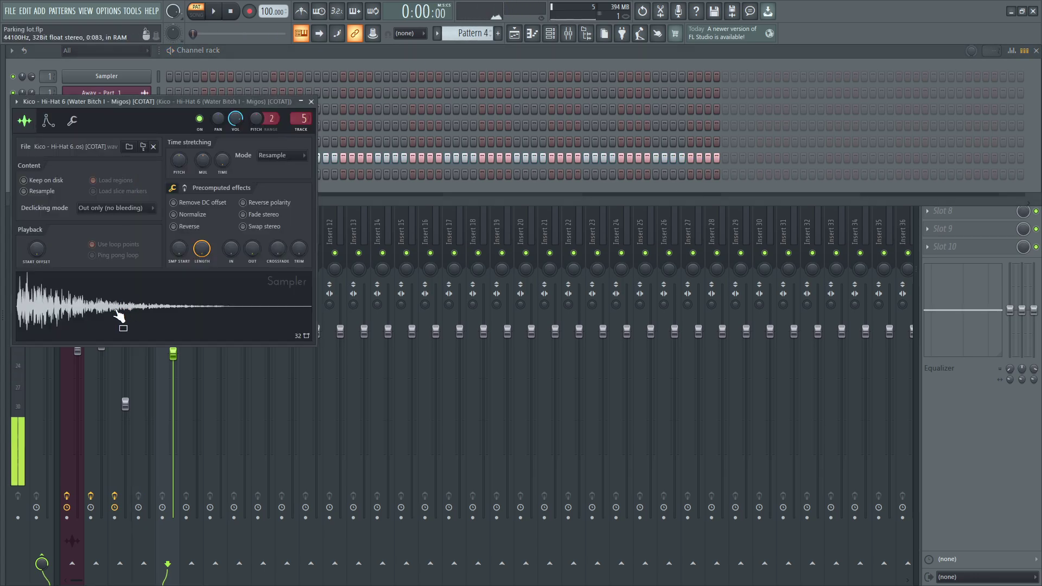
click(255, 70)
Play the hi-hat's notes in the piano roll, and check its mixer track for effects
right_click(143, 160)
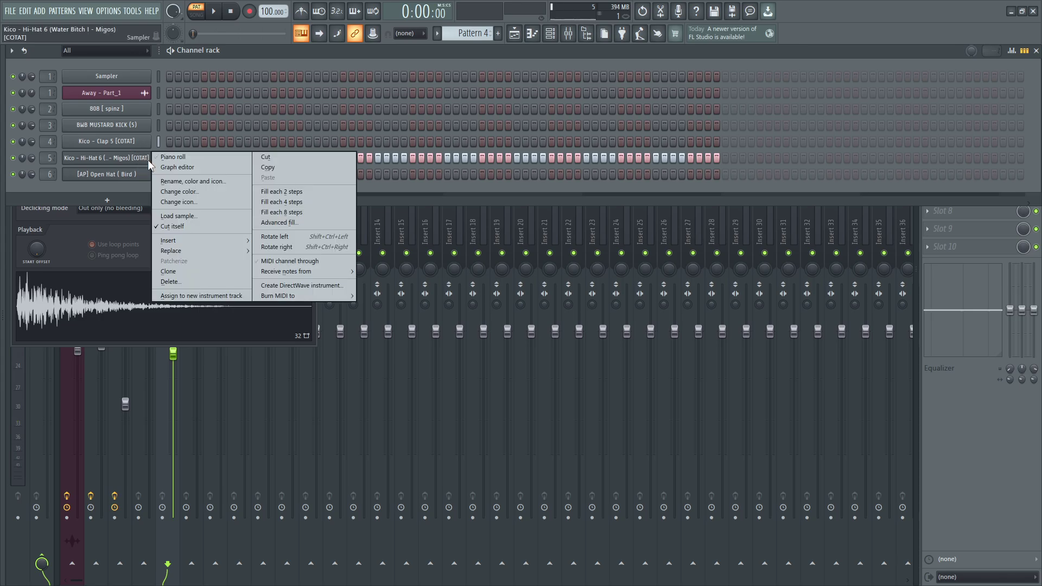
click(168, 156)
key(space)
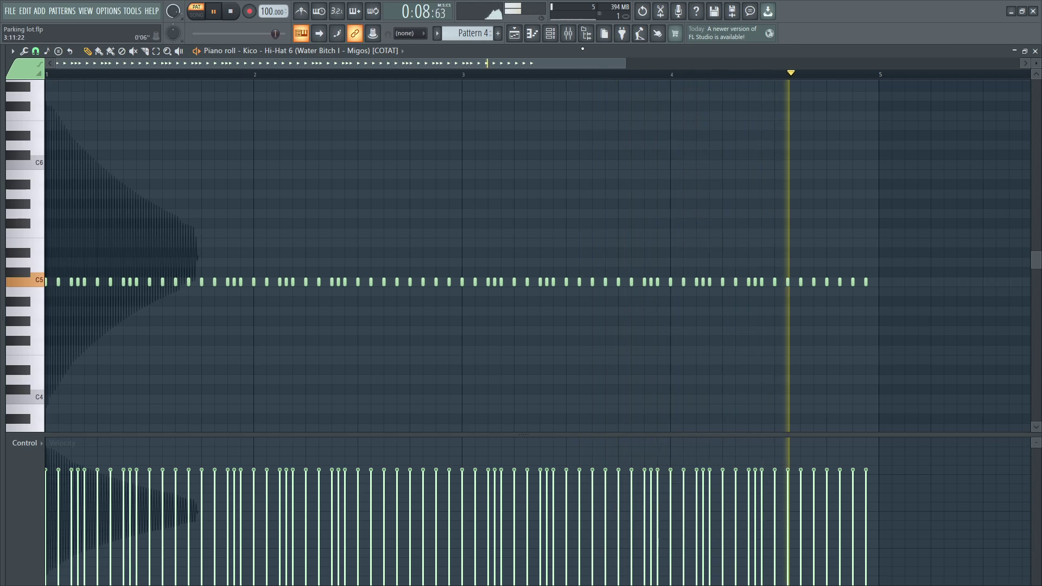
key(space)
click(568, 33)
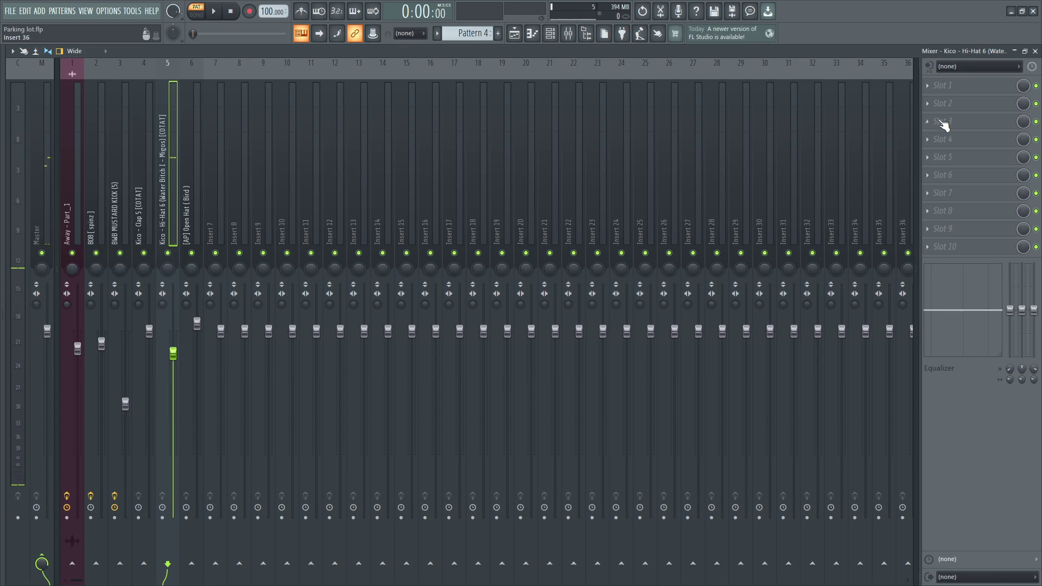
click(550, 37)
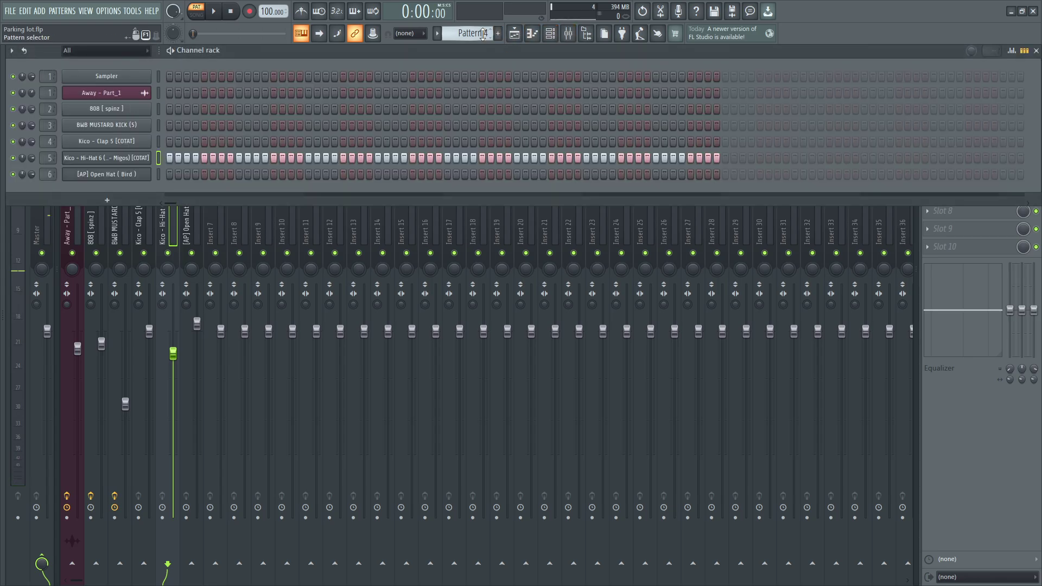
Switch to Pattern 5, audition the [AP] Open Hat ( Bird ) sample in its sampler, and review its steps in the channel rack
scroll(482, 33, down, 1)
click(120, 175)
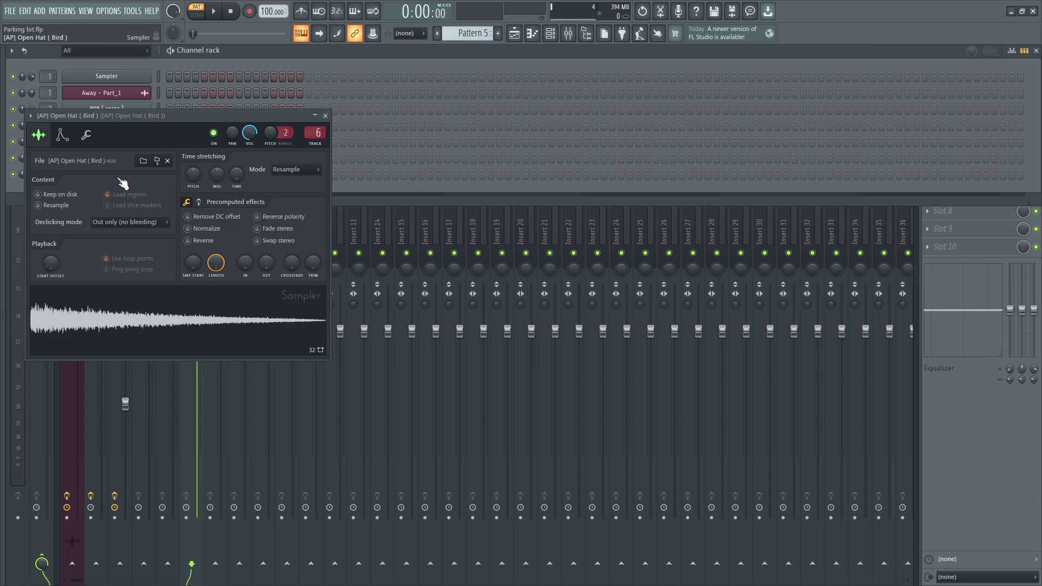
click(128, 325)
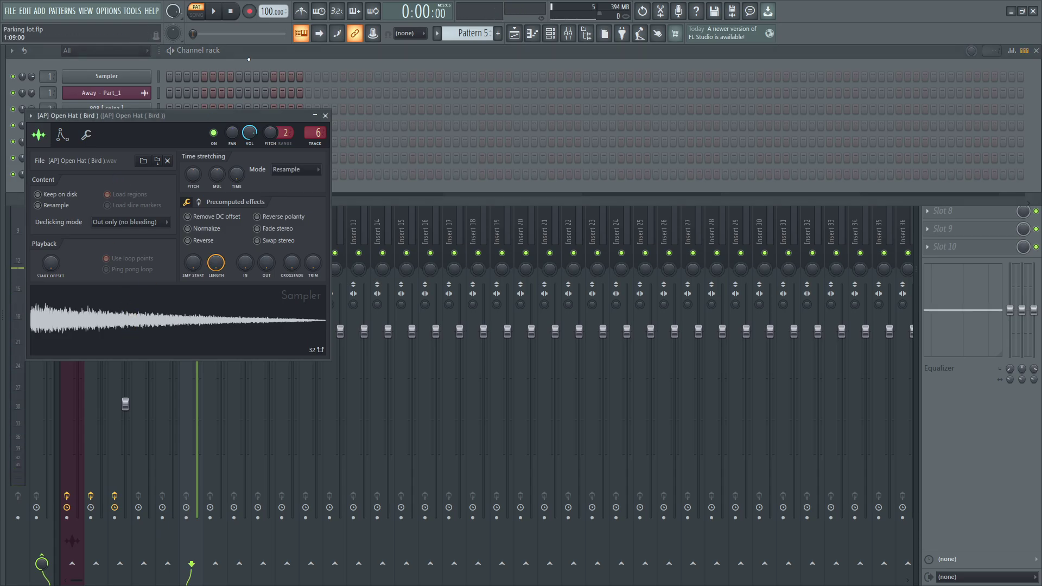
click(248, 59)
key(space)
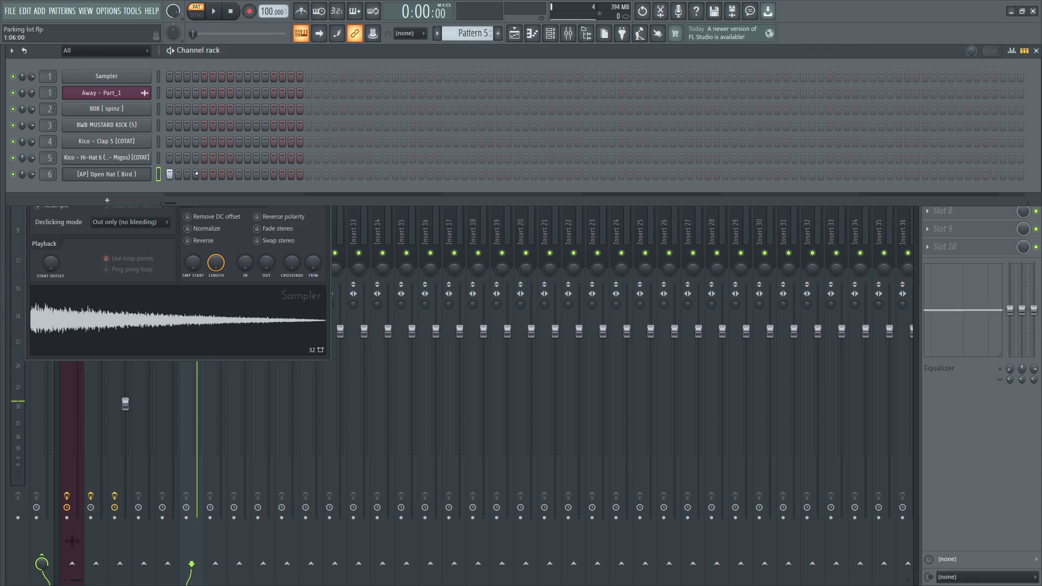
Raise the open hat sample's quick fade out in its sampler while starting and stopping Pattern 5 to hear the change
click(148, 174)
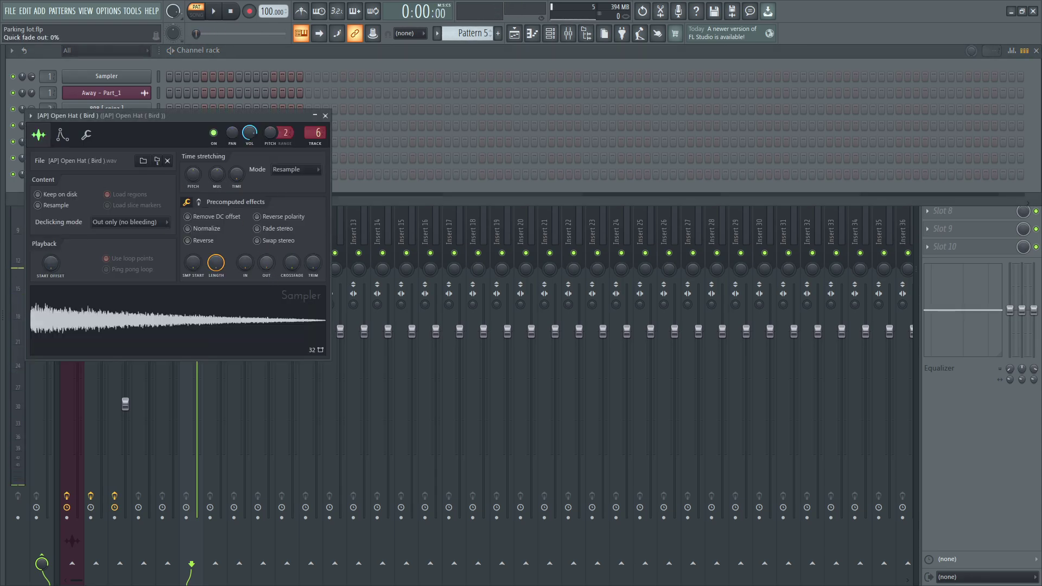
key(space)
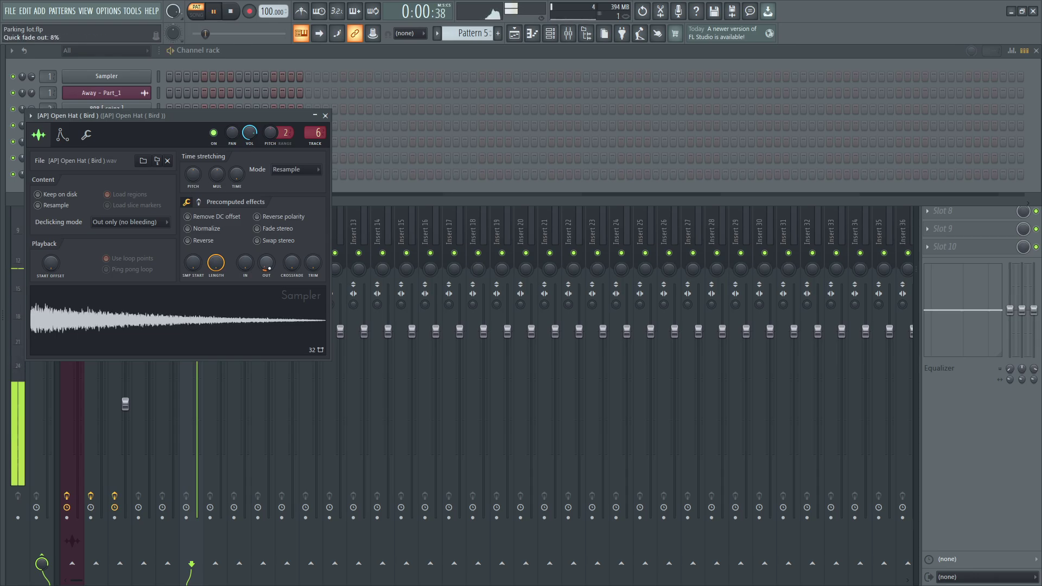
drag(267, 264, 267, 265)
key(space)
key(space)
key(space)
key(space)
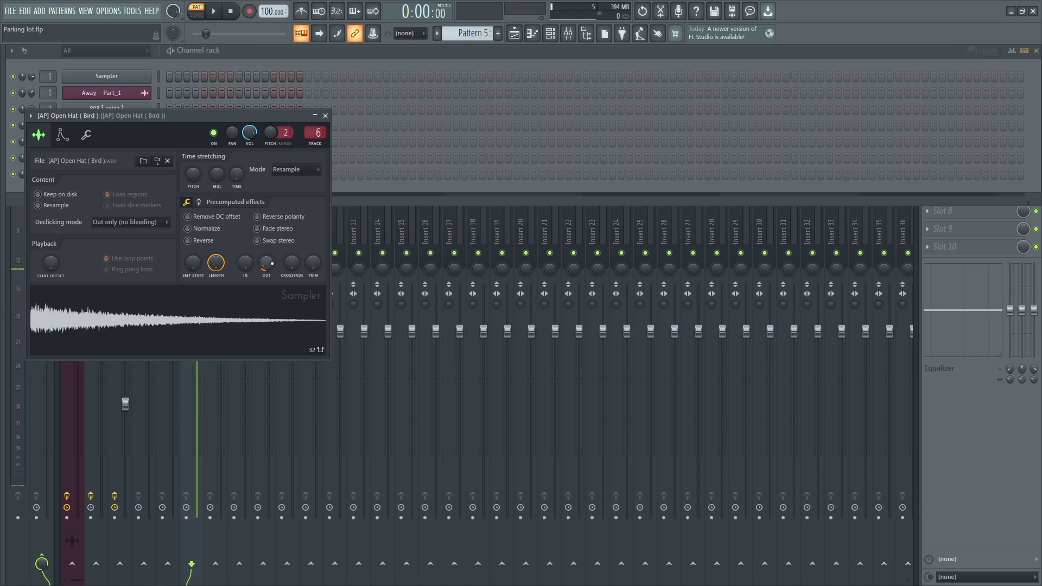
key(space)
Return to the playlist and audition the Away - Part_1 sample from Track 1 in its channel settings
click(516, 36)
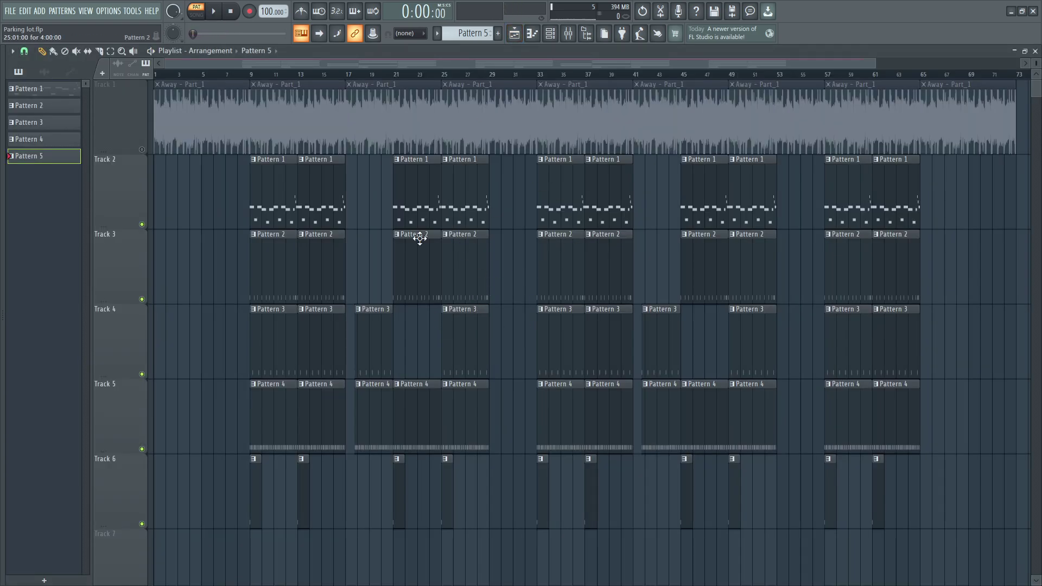
click(188, 129)
double_click(234, 128)
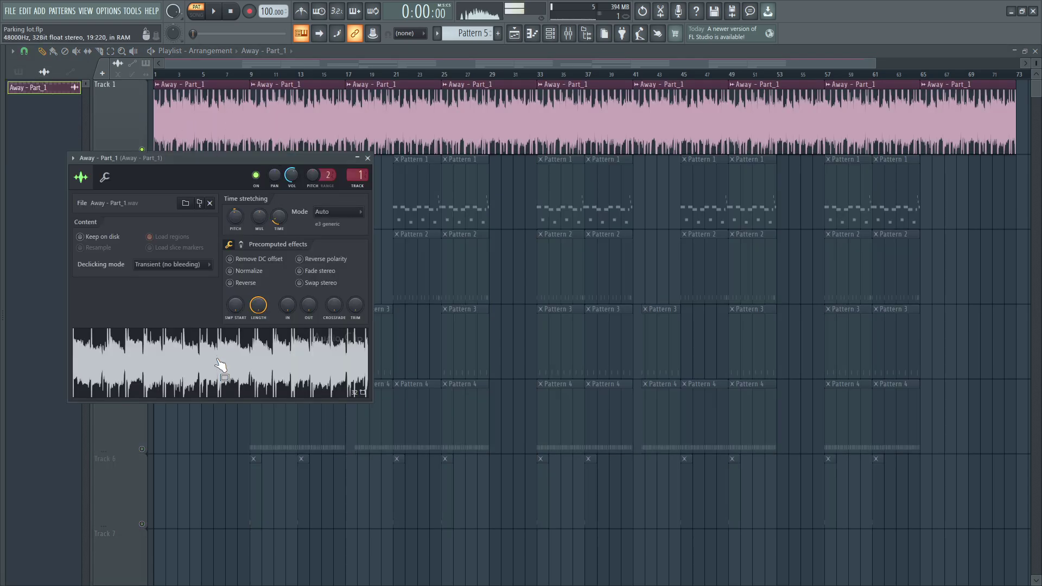
key(Escape)
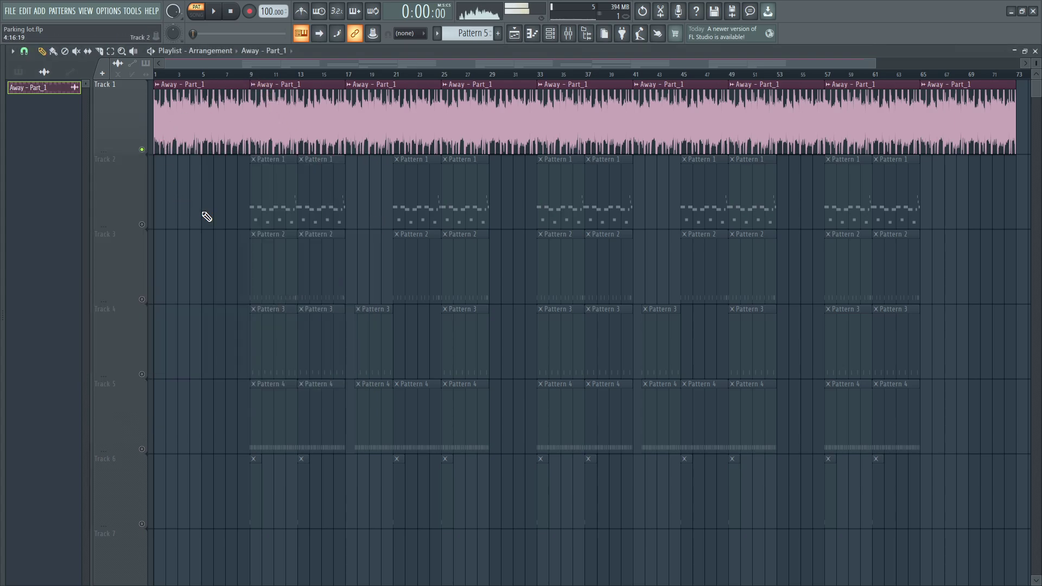
Take Track 1 out of solo and leave it unmuted alongside the drum tracks
right_click(142, 151)
click(142, 150)
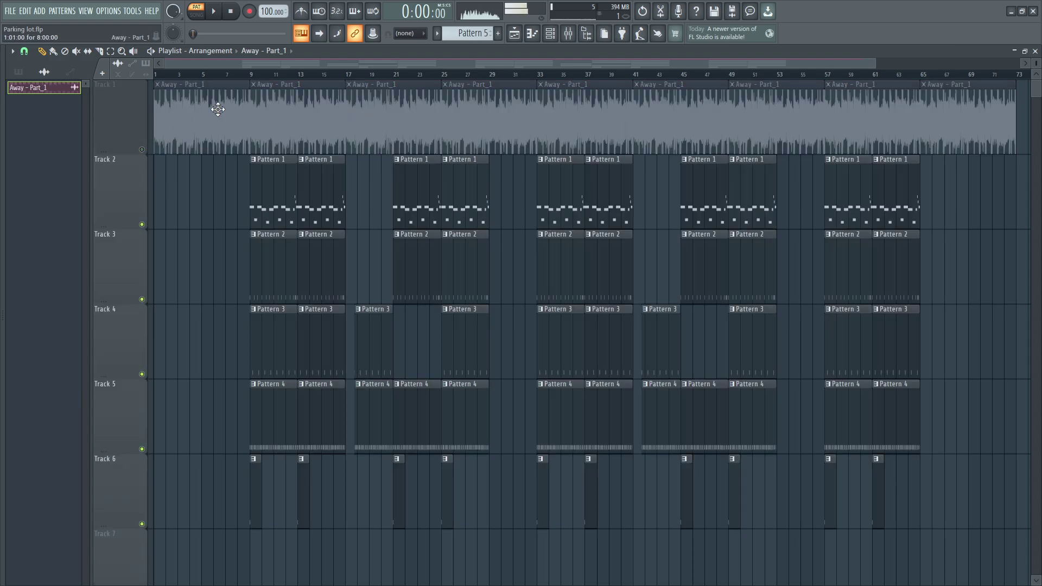
click(143, 149)
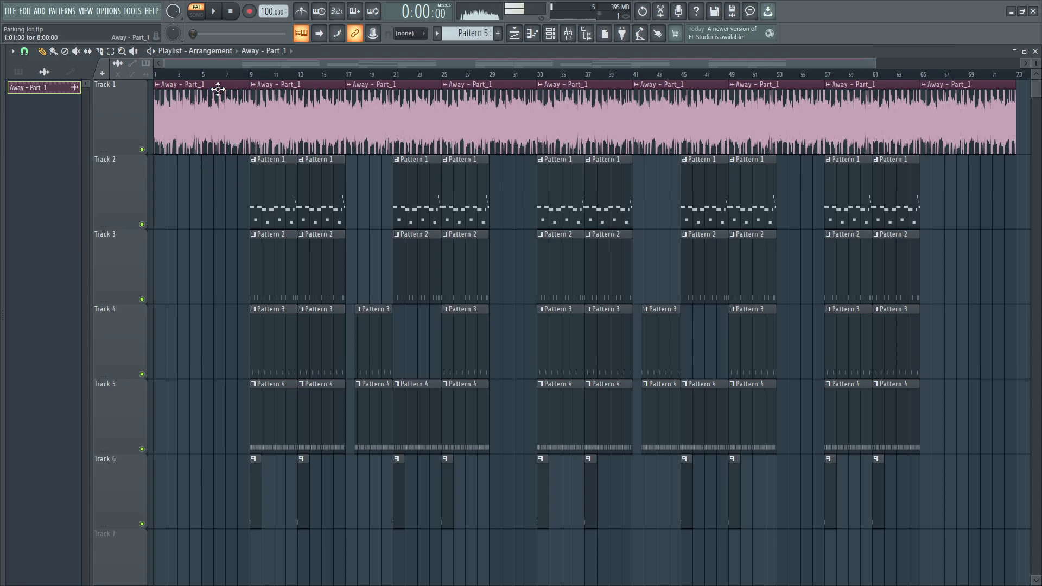
Play the arrangement in song mode, comparing it with Track 1 muted, soloed and combined with the drums, and stop playback
key(space)
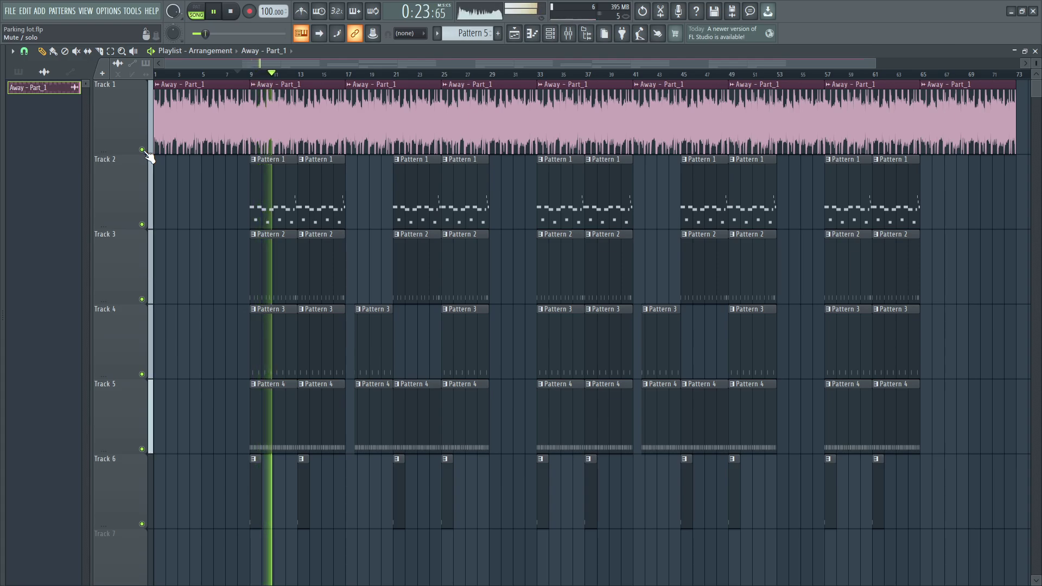
click(142, 150)
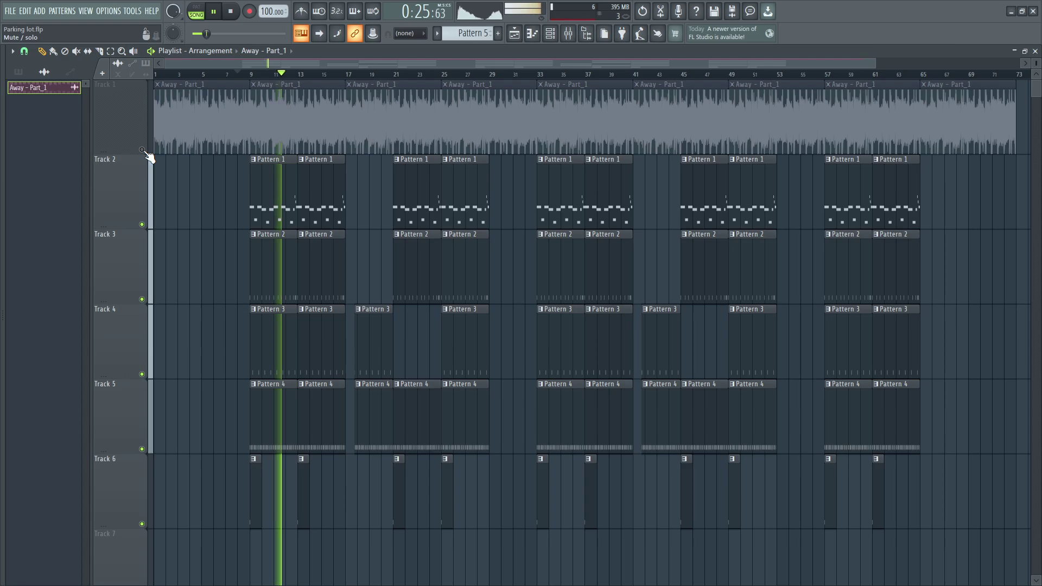
click(142, 150)
right_click(142, 150)
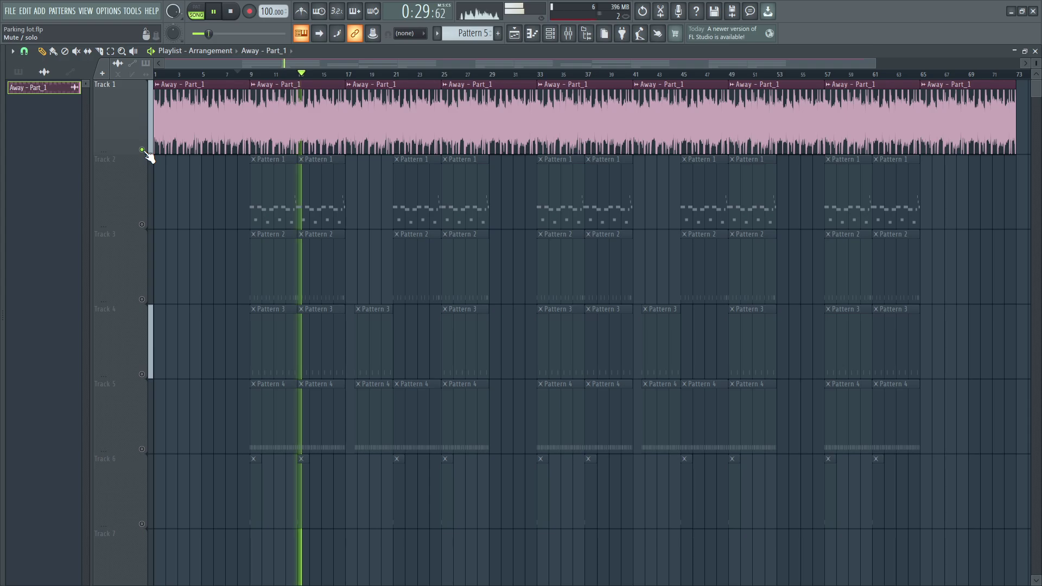
right_click(143, 151)
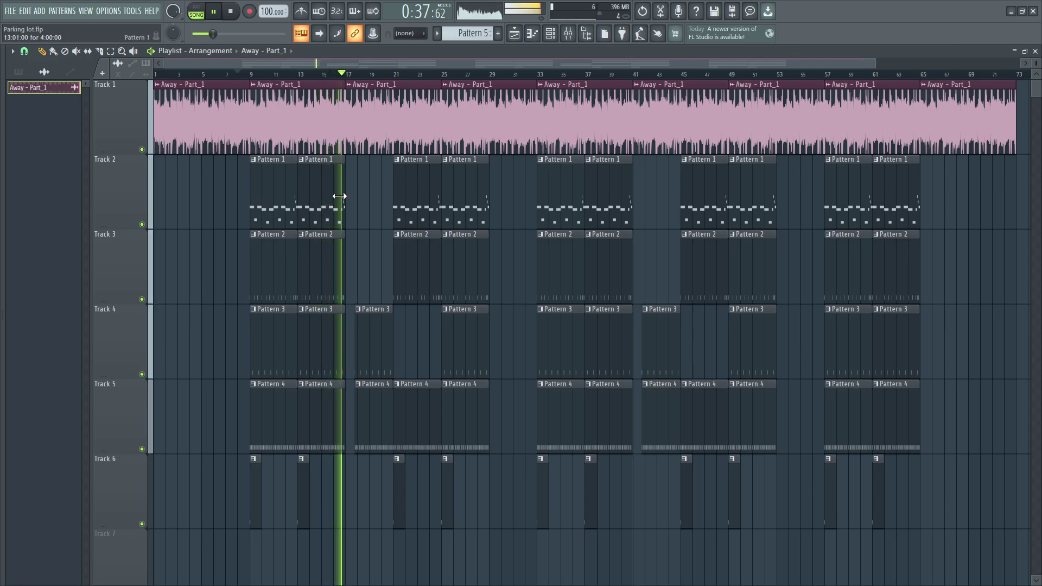
key(space)
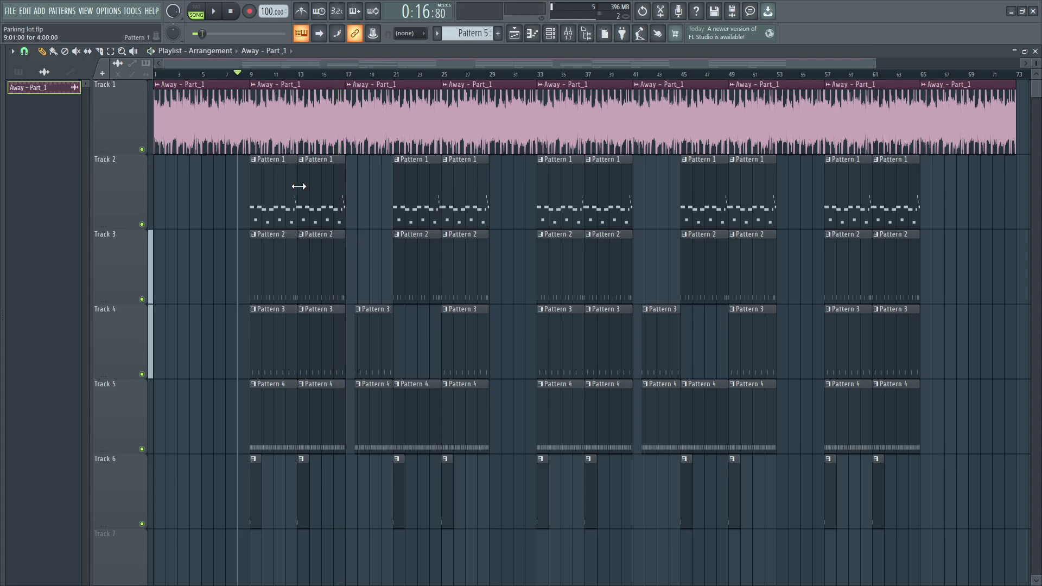